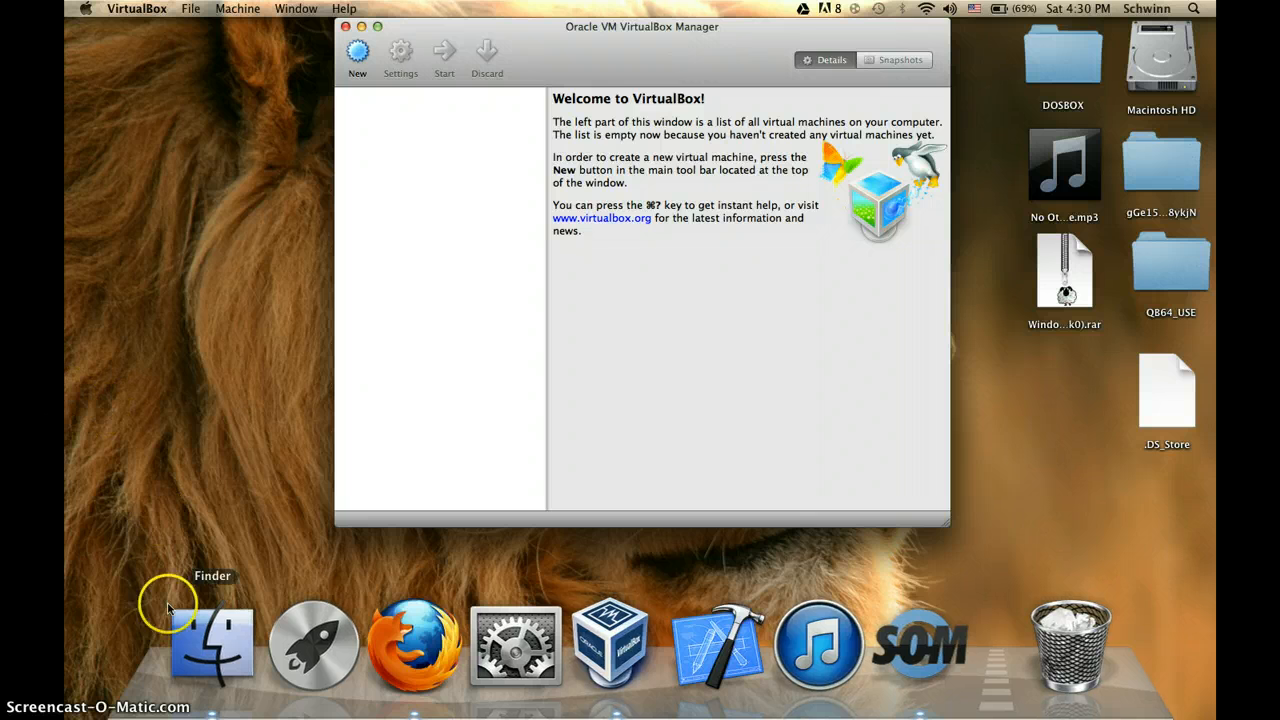
Look in Finder at the VirtualBox VMs folder inside the APPLE home folder under Users on Macintosh HD, and close the window
click(190, 630)
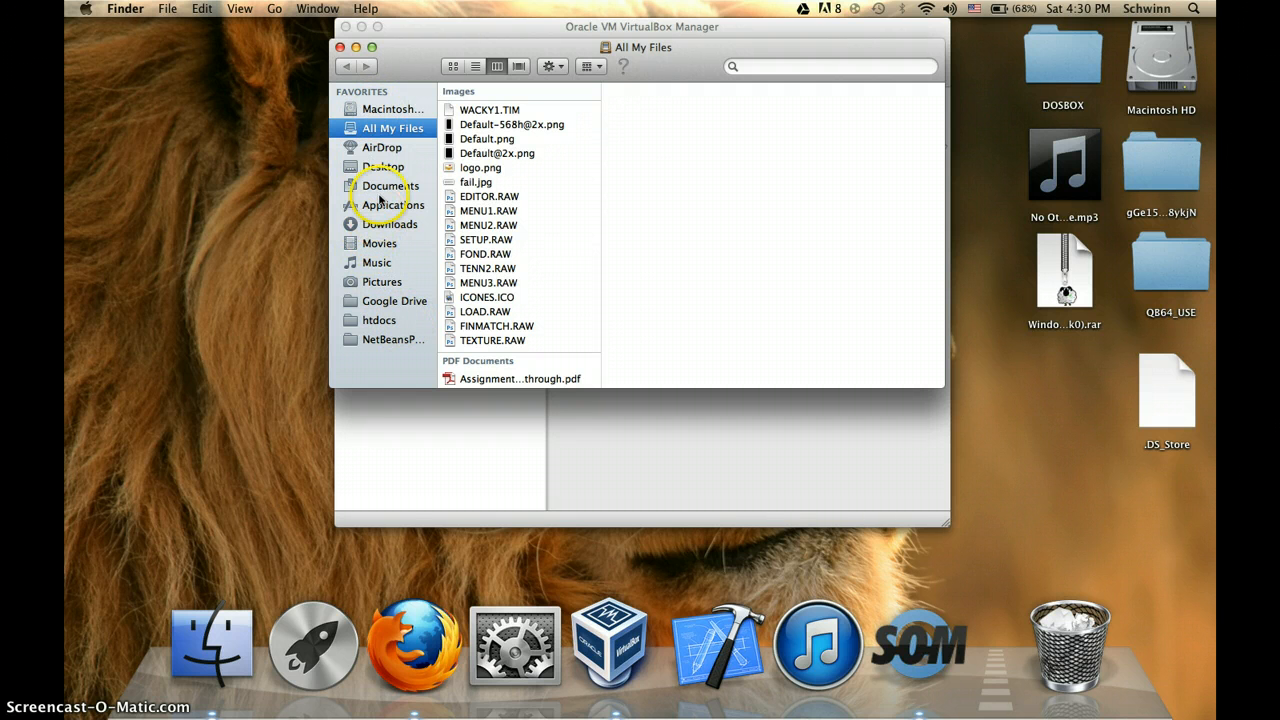
click(380, 112)
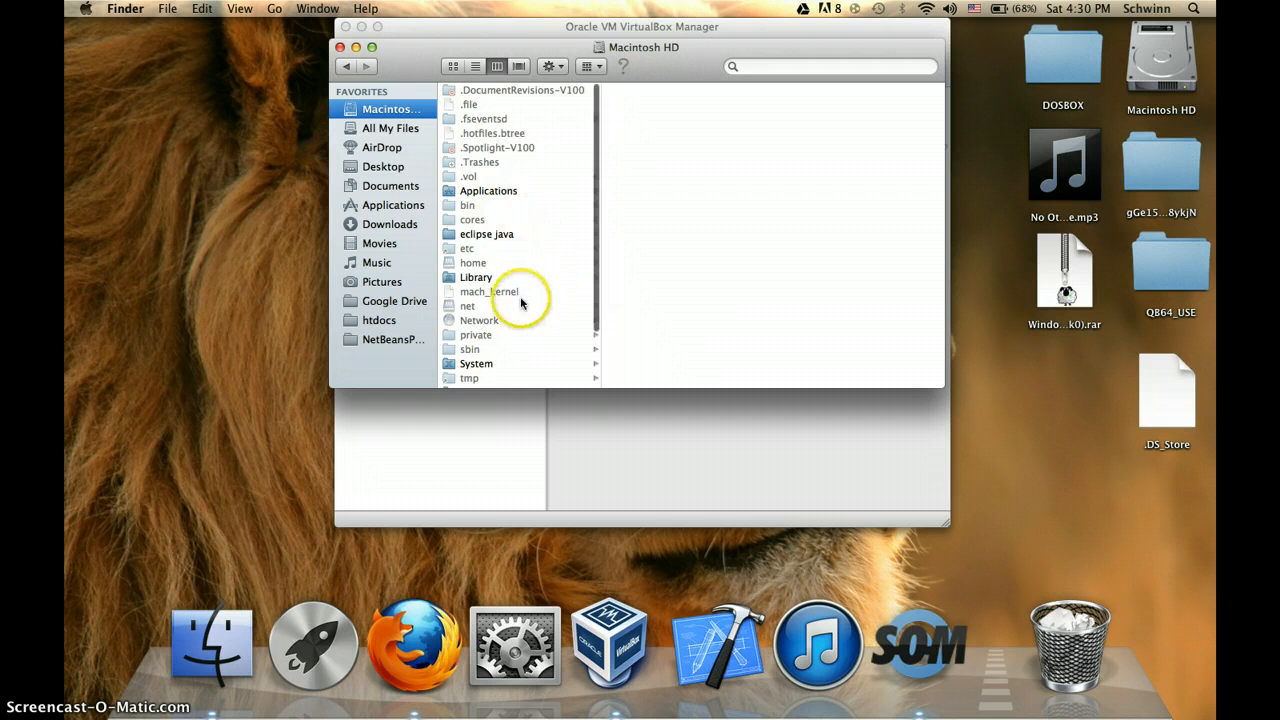
scroll(523, 300, down, 2)
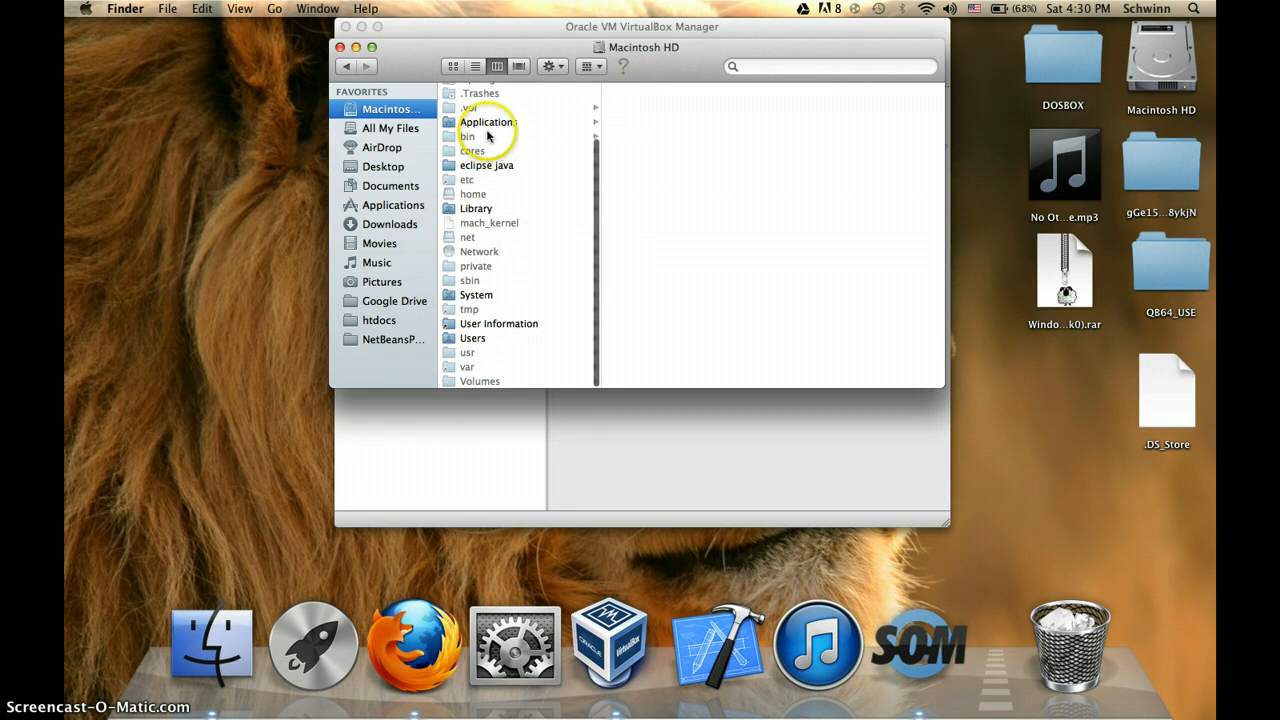
click(478, 339)
click(648, 103)
scroll(815, 280, down, 10)
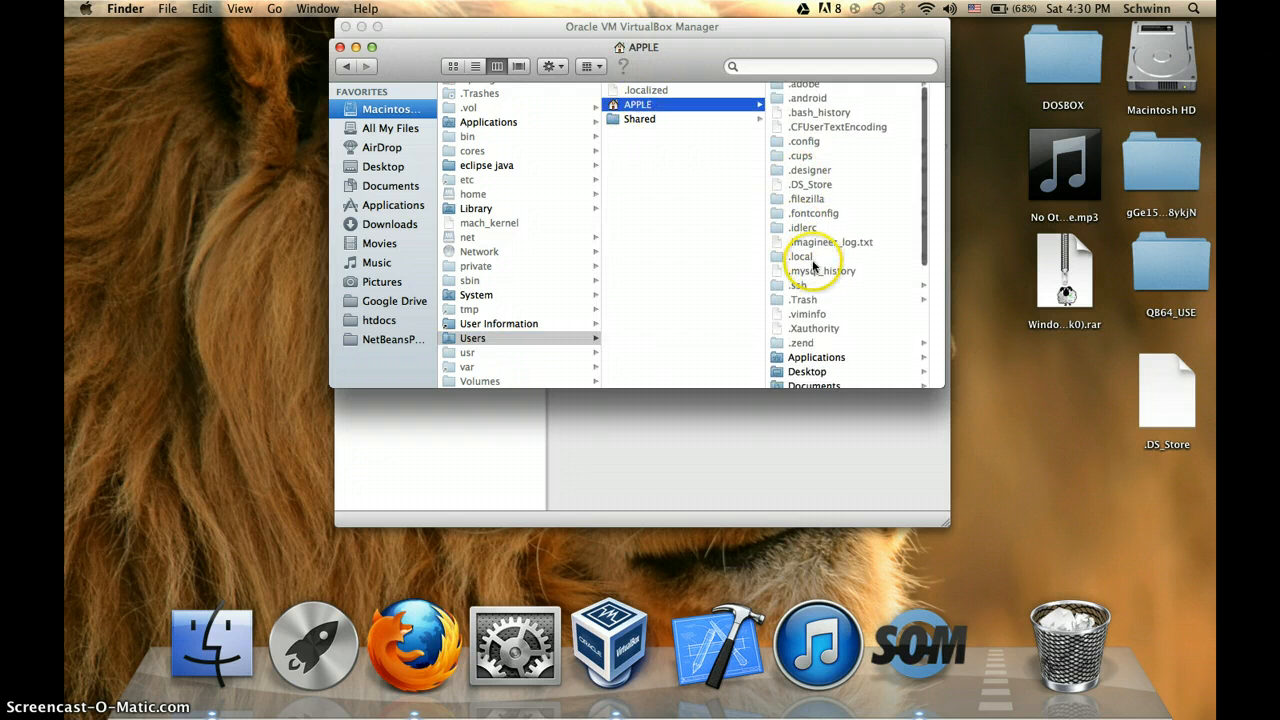
click(820, 366)
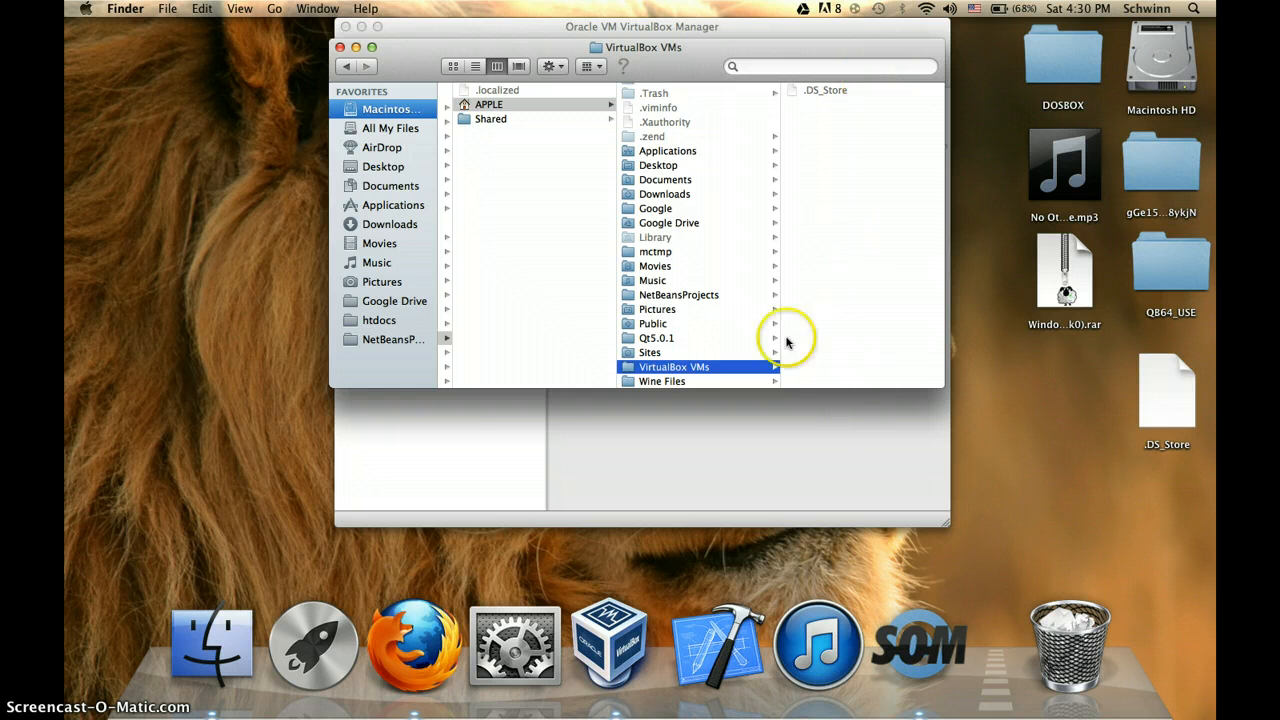
click(341, 47)
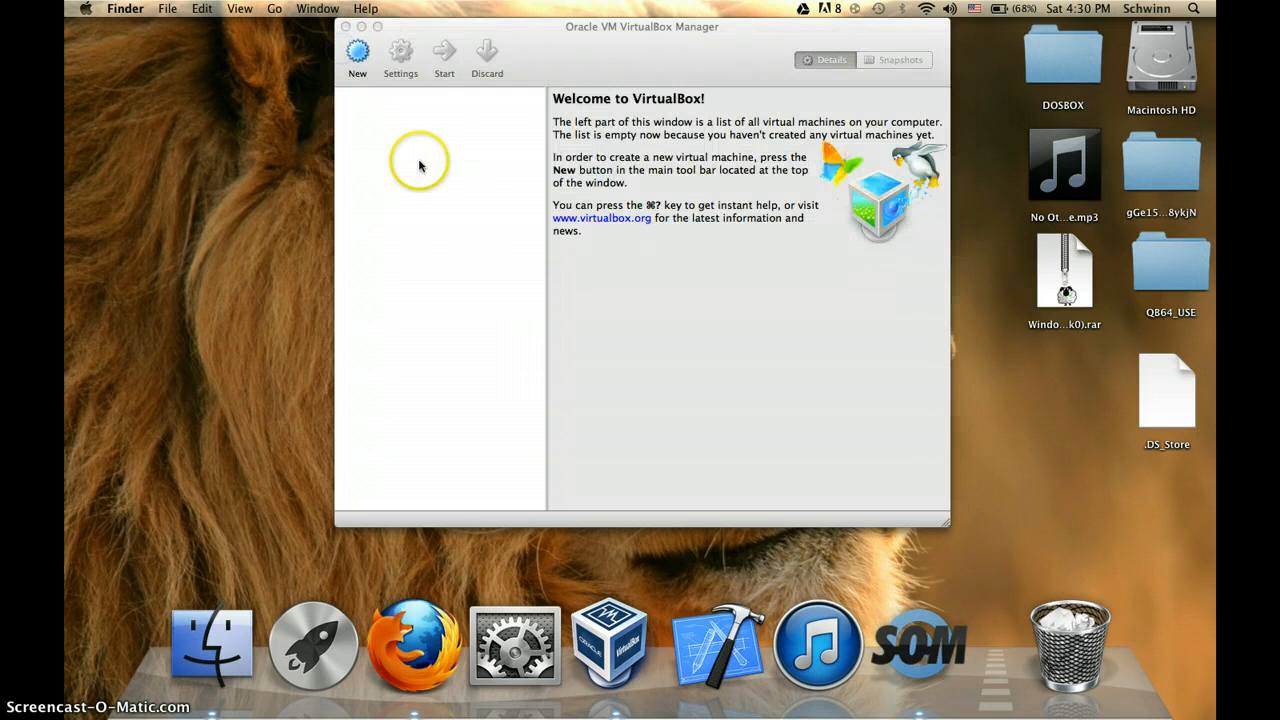
Begin a new virtual machine named "Windows 7" with type Microsoft Windows and version Windows 7, and continue to its memory size
click(357, 51)
click(358, 50)
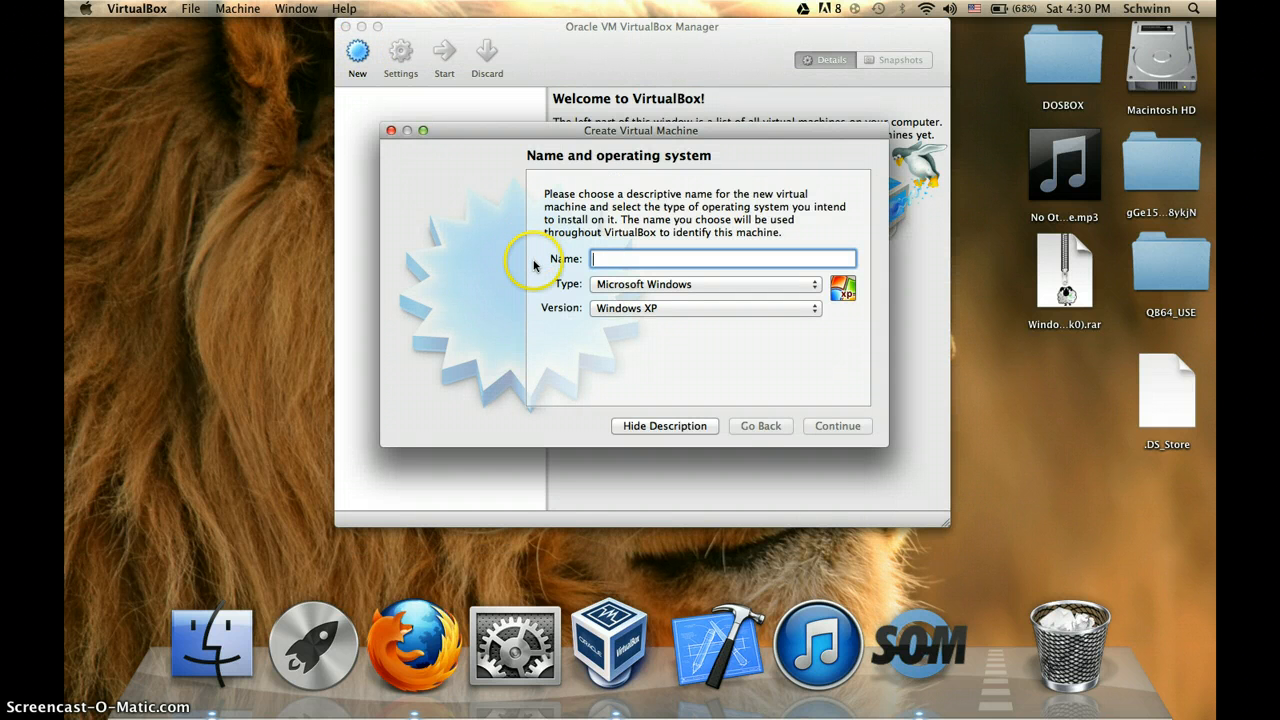
text(Windows )
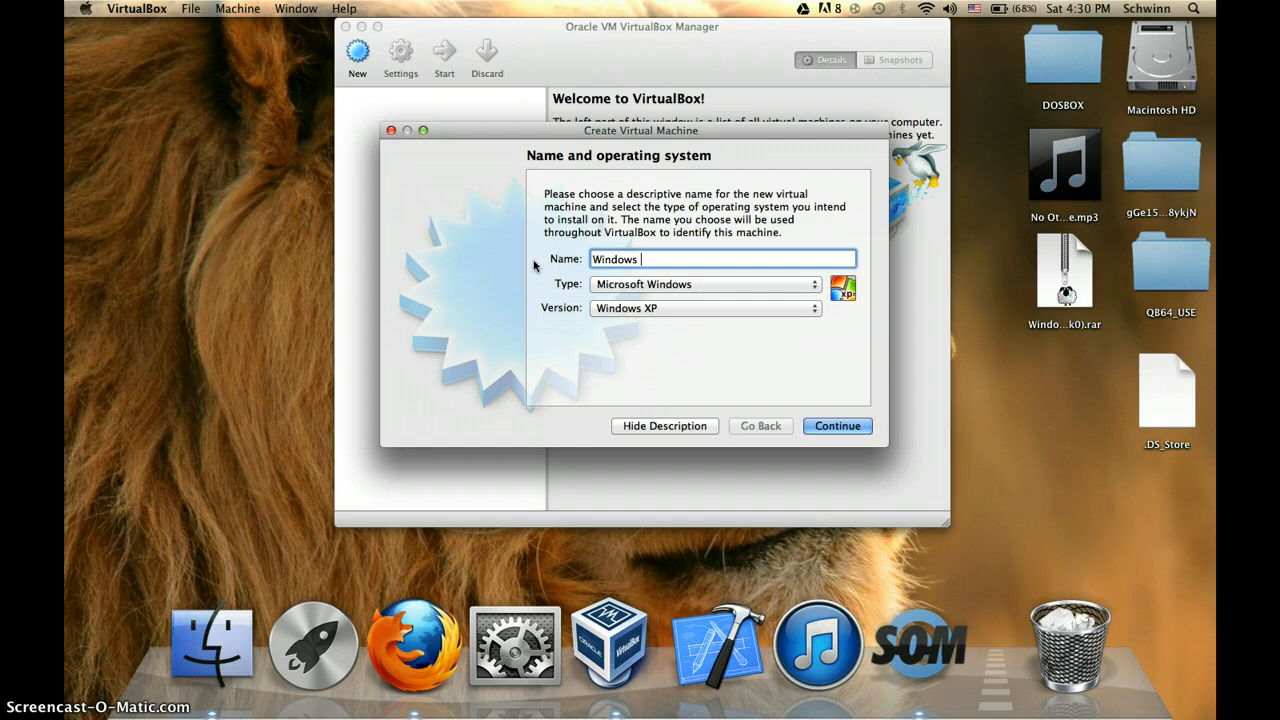
text(7 asljkdfn;aslkdfn;aslkdfna;lskd)
key(BackSpace)
key(BackSpace)
key(BackSpace)
key(BackSpace)
key(BackSpace)
key(BackSpace)
key(BackSpace)
key(BackSpace)
key(BackSpace)
key(BackSpace)
key(BackSpace)
key(BackSpace)
key(BackSpace)
key(BackSpace)
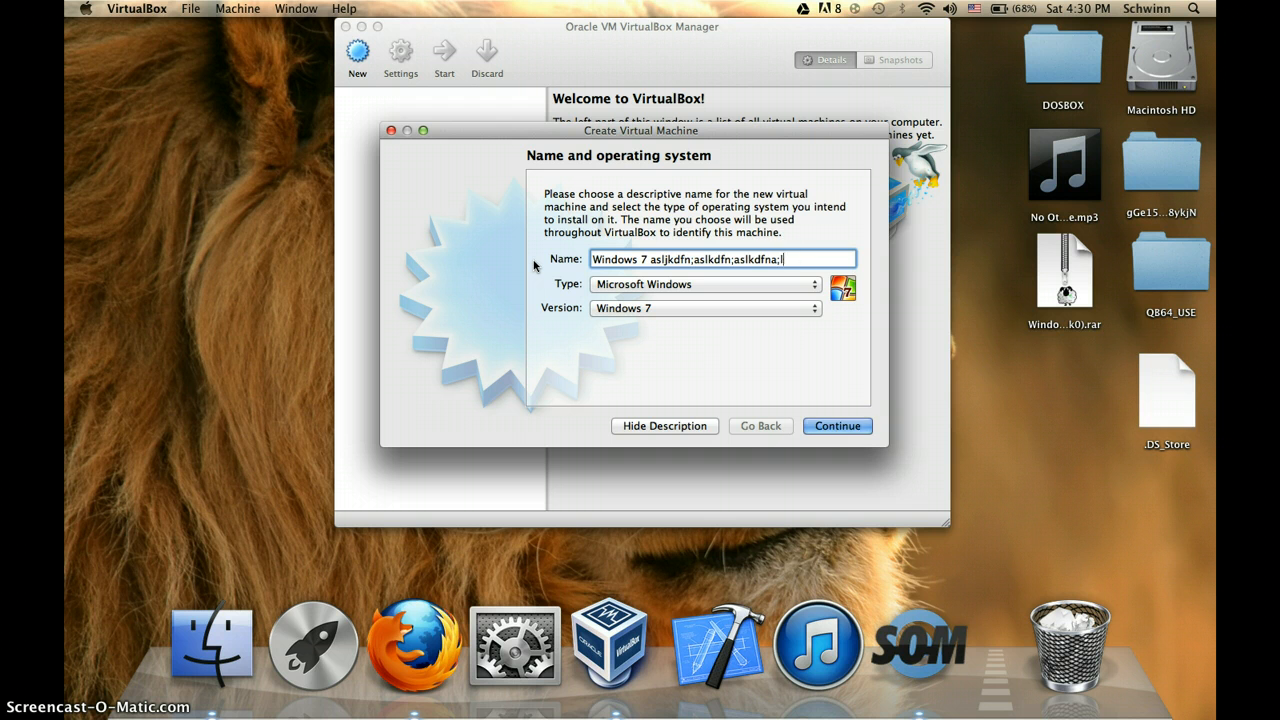
key(BackSpace)
key(BackSpace)
key(BackSpace)
key(BackSpace)
key(BackSpace)
key(BackSpace)
key(BackSpace)
key(BackSpace)
key(BackSpace)
key(BackSpace)
key(BackSpace)
key(BackSpace)
key(BackSpace)
key(BackSpace)
key(BackSpace)
key(BackSpace)
key(BackSpace)
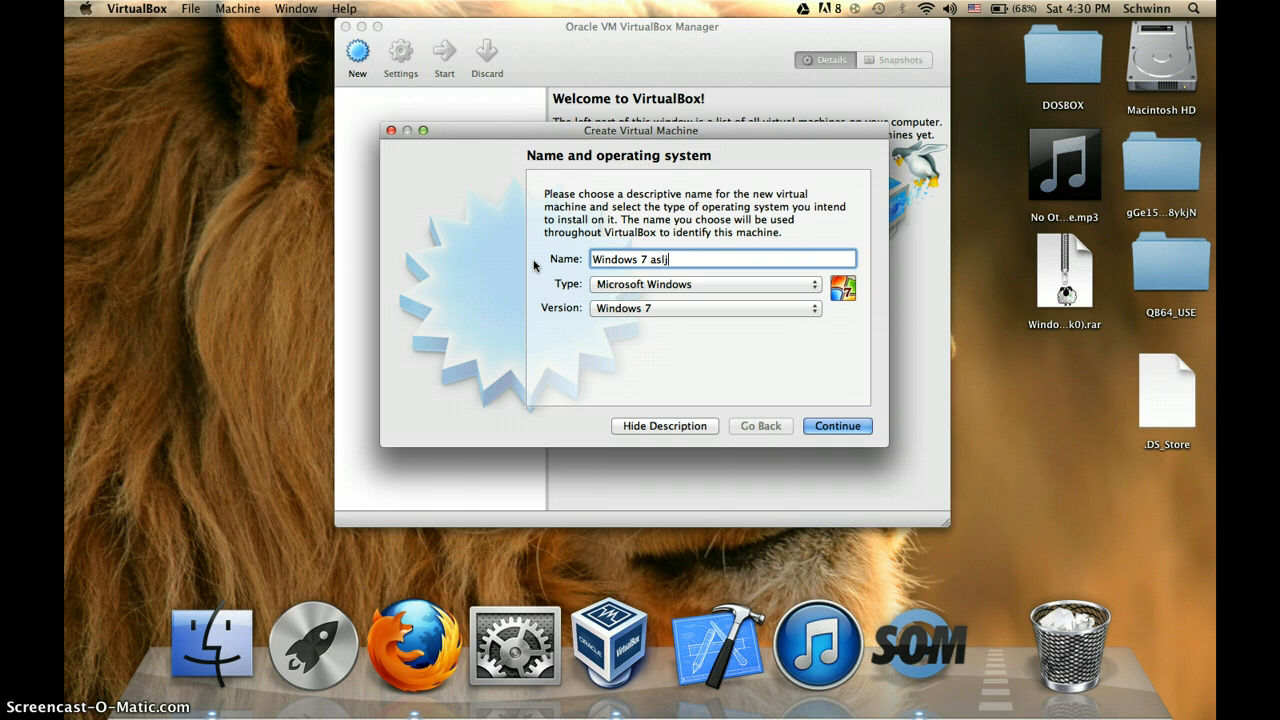
key(Return)
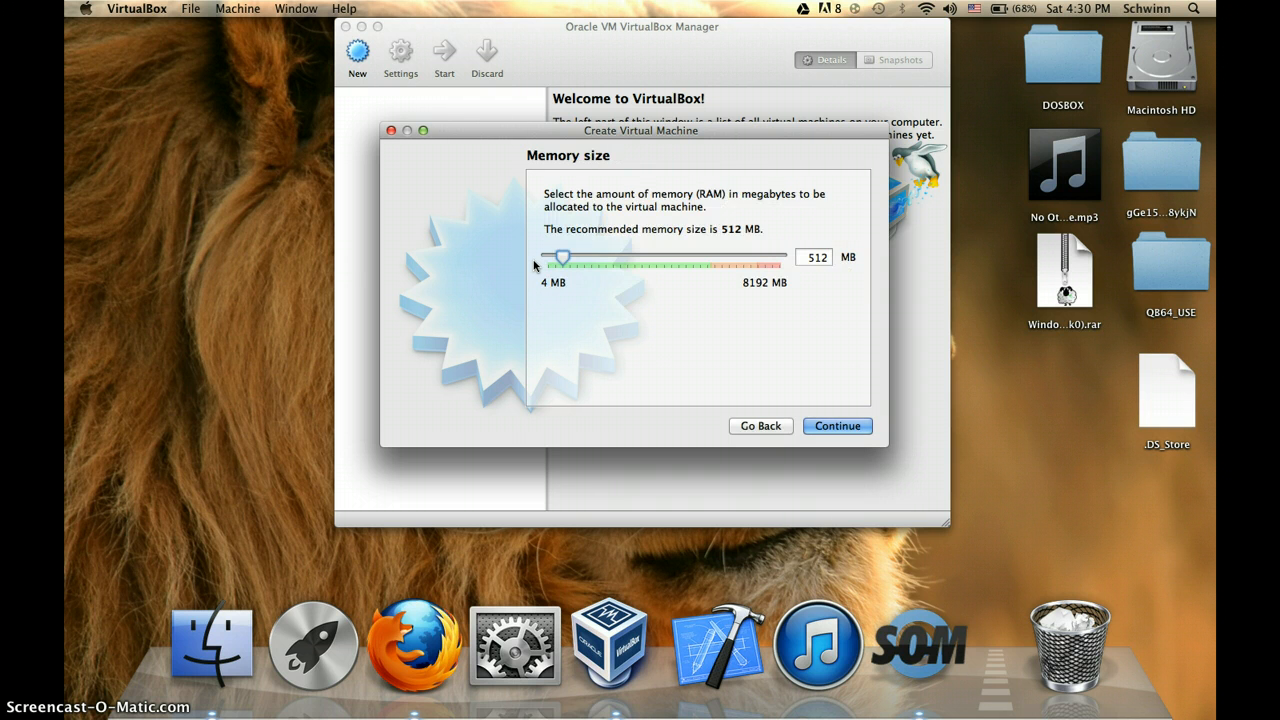
Set the virtual machine's memory size to 1024 MB and continue to the hard drive options
click(822, 260)
double_click(822, 260)
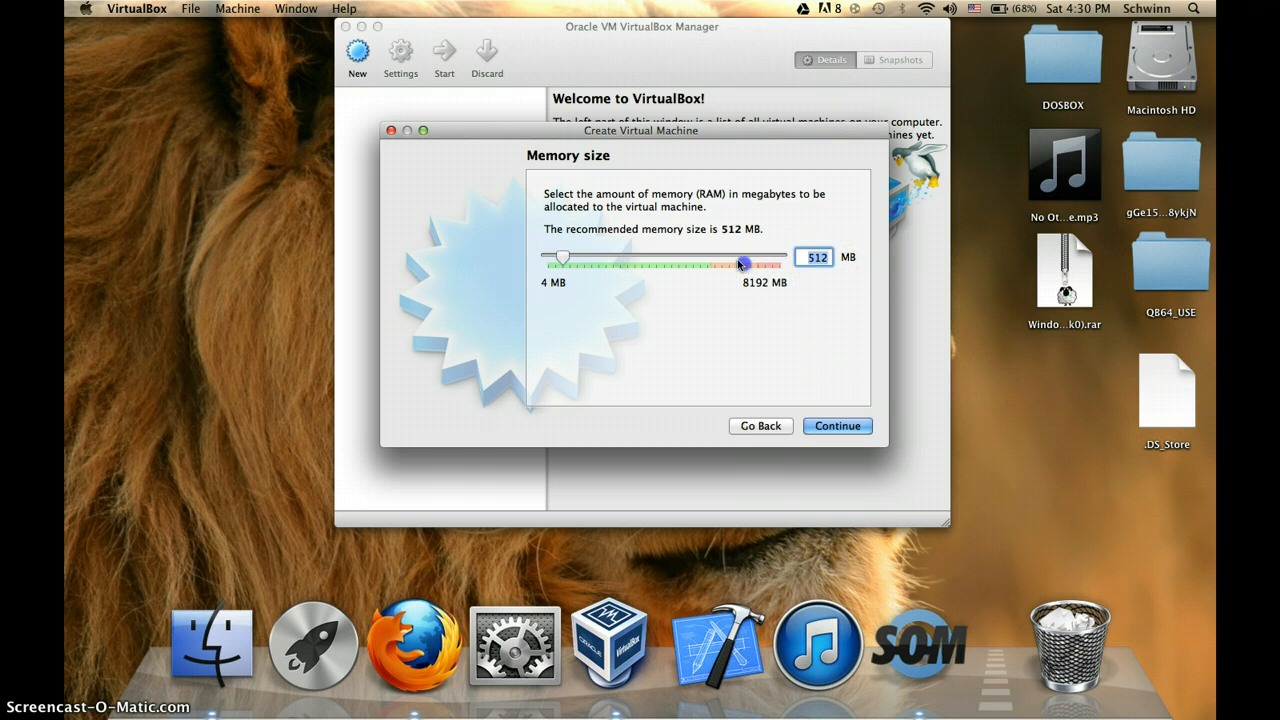
key(BackSpace)
text(1024)
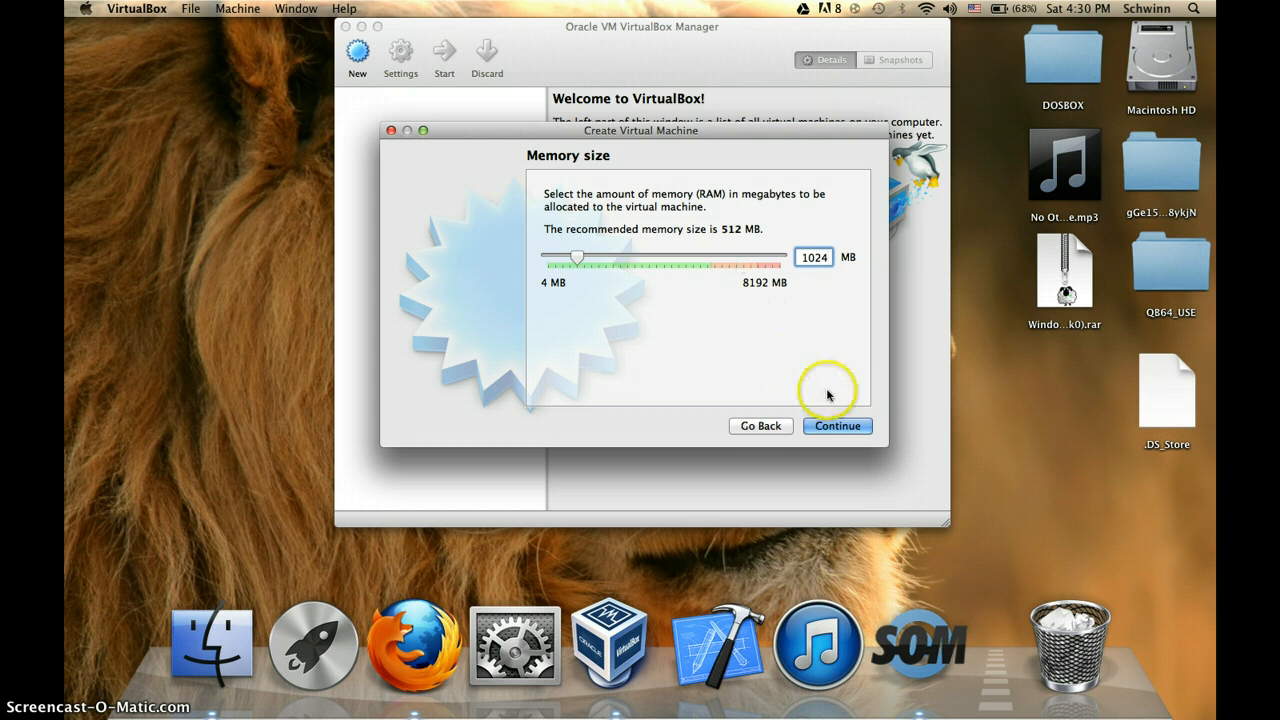
click(832, 424)
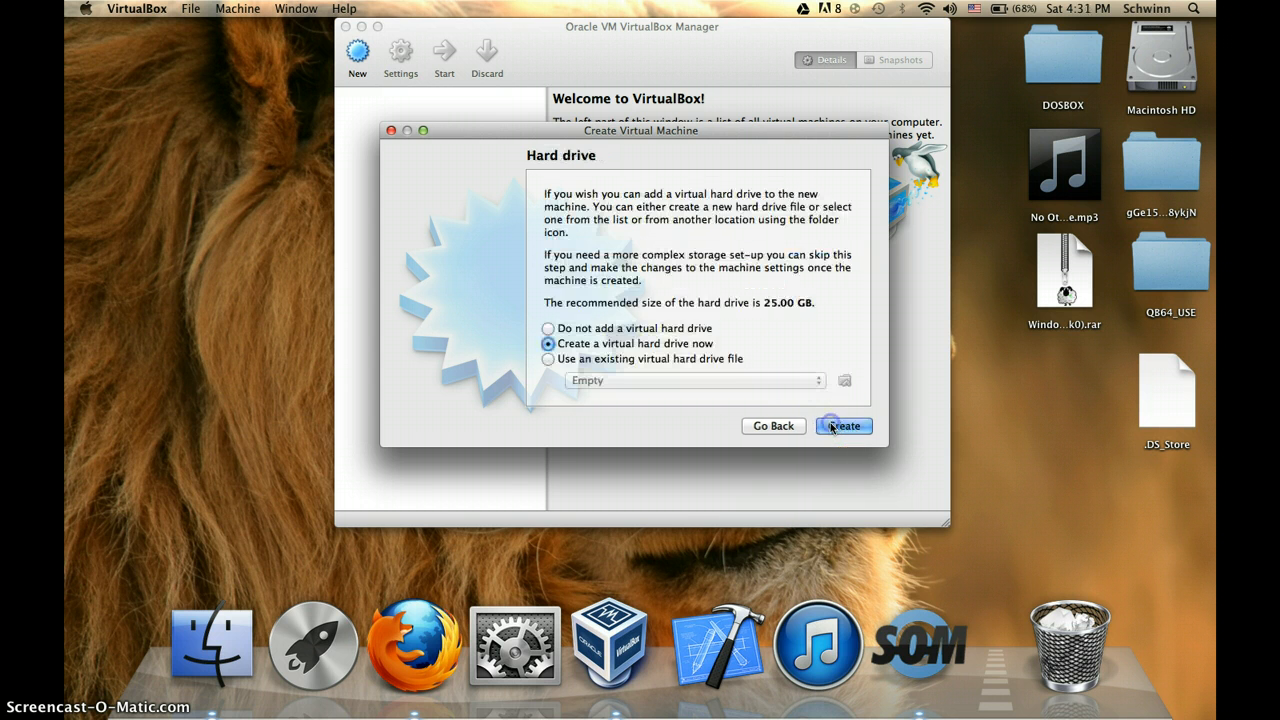
Create a new dynamically allocated virtual hard drive of 25.00 GB, stored as Windows 7.vdi, to complete the virtual machine
click(834, 425)
click(843, 437)
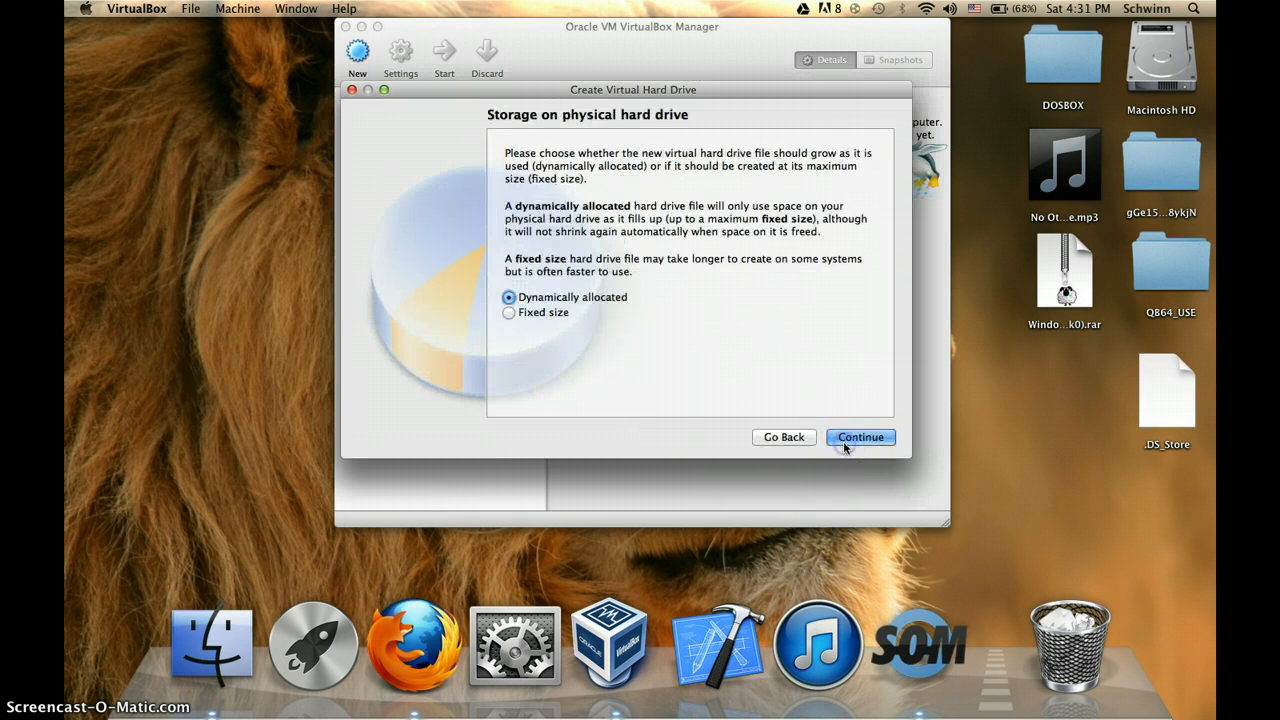
click(845, 440)
click(866, 437)
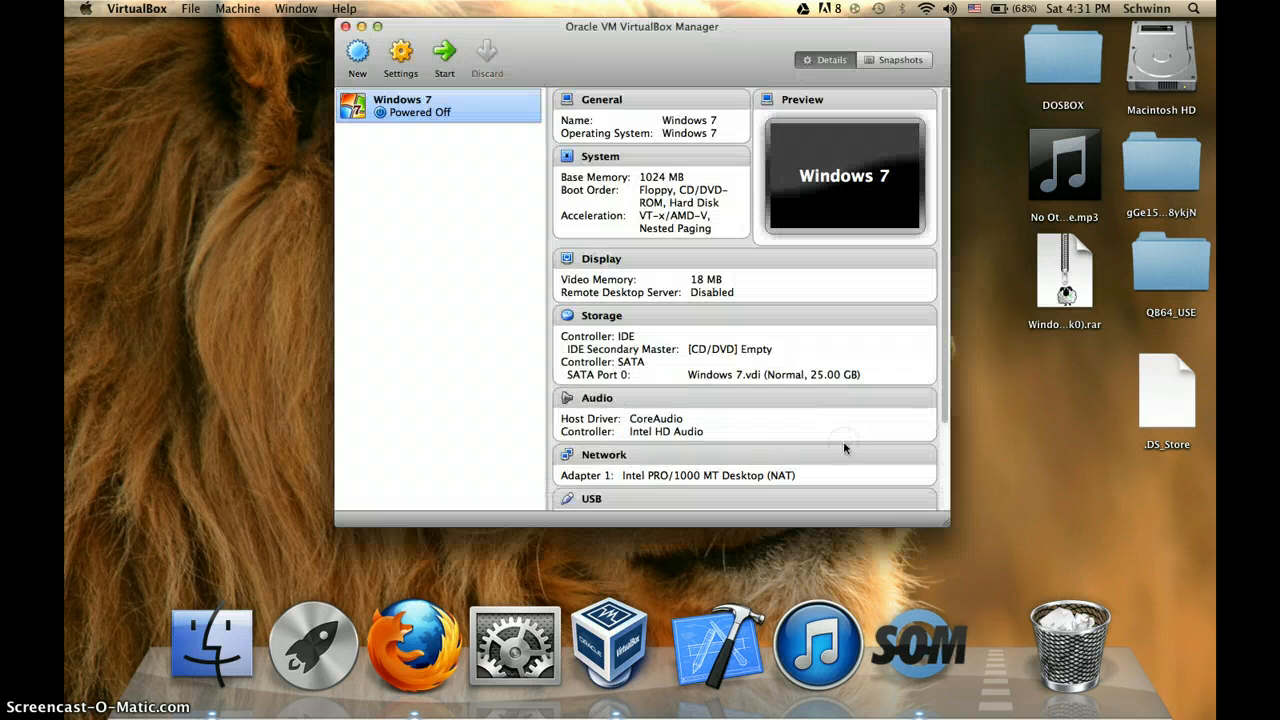
click(451, 177)
click(718, 320)
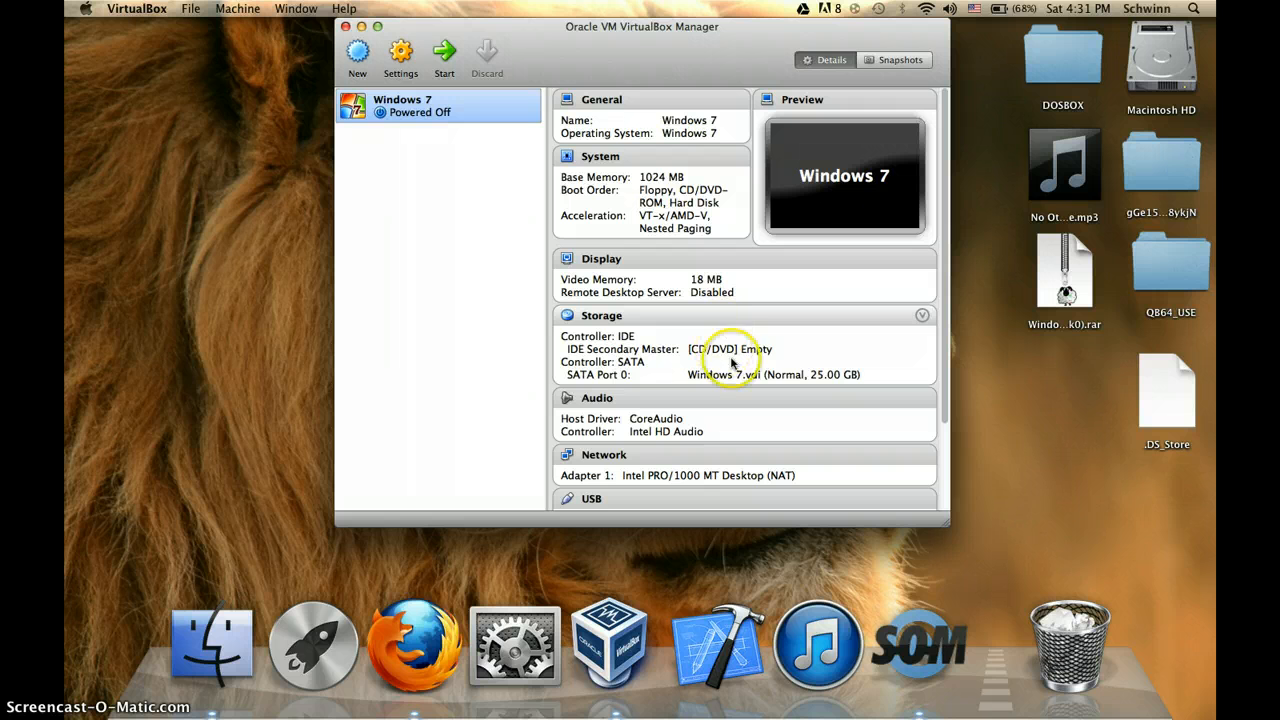
drag(690, 373, 753, 376)
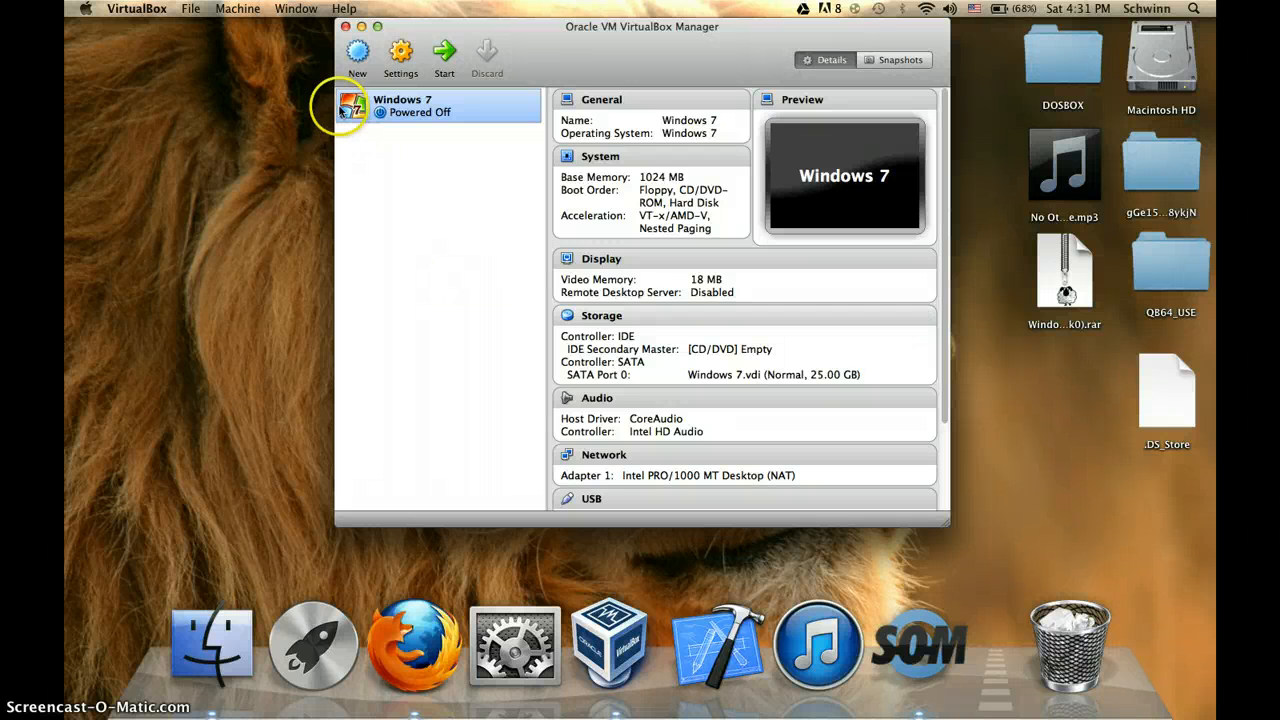
Open the network settings of the Windows 7 machine and attach Adapter 1 to Bridged Adapter
click(400, 55)
click(678, 100)
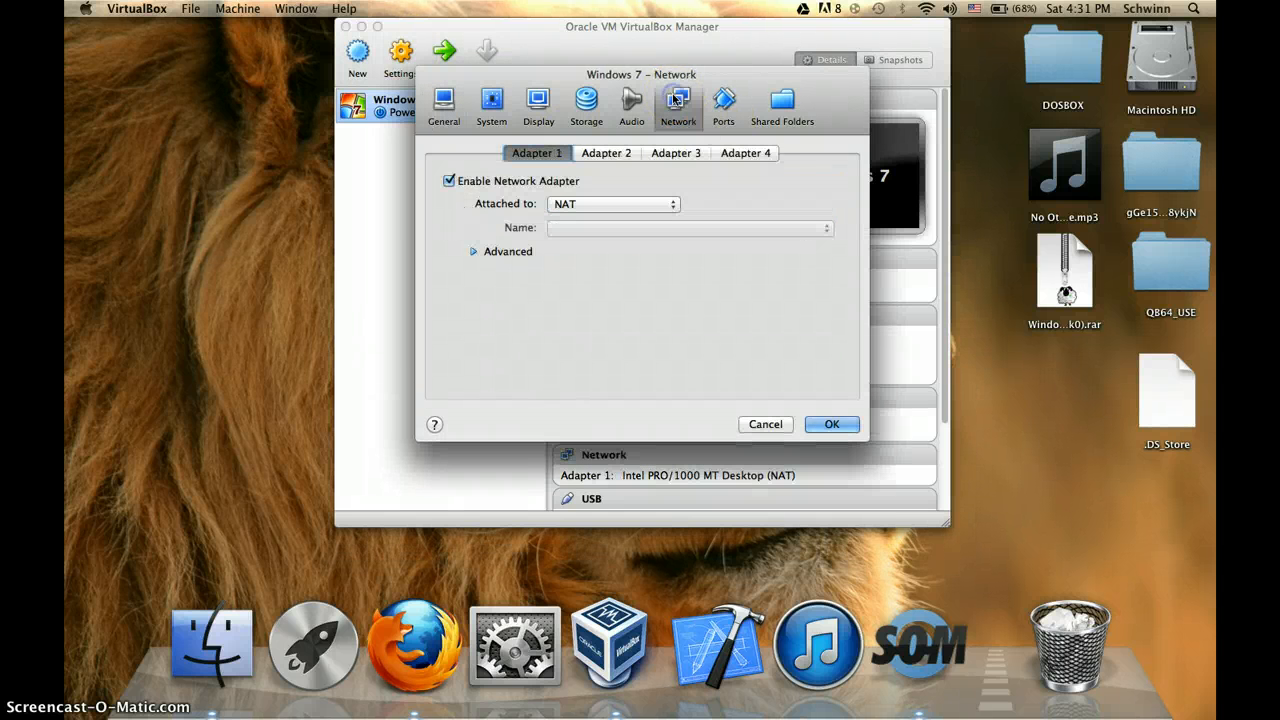
click(617, 203)
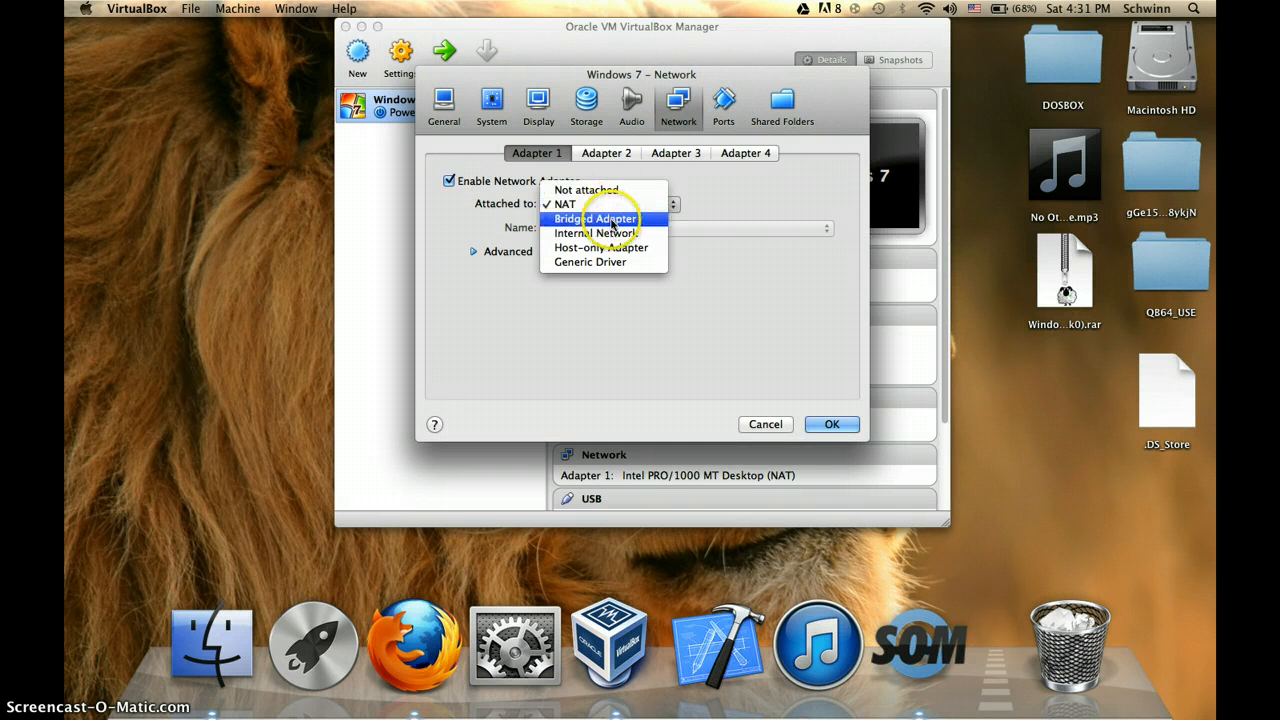
click(617, 218)
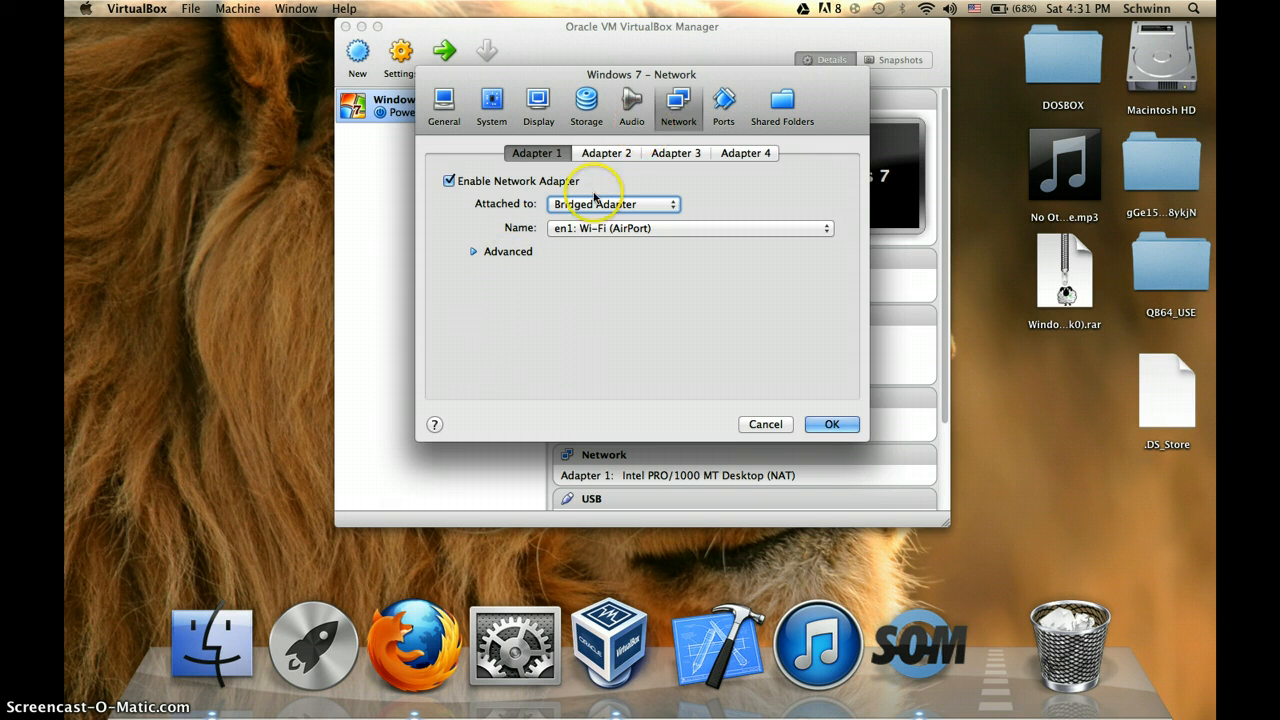
Try attaching Adapter 1 to NAT and to Internal Network
click(592, 205)
click(578, 190)
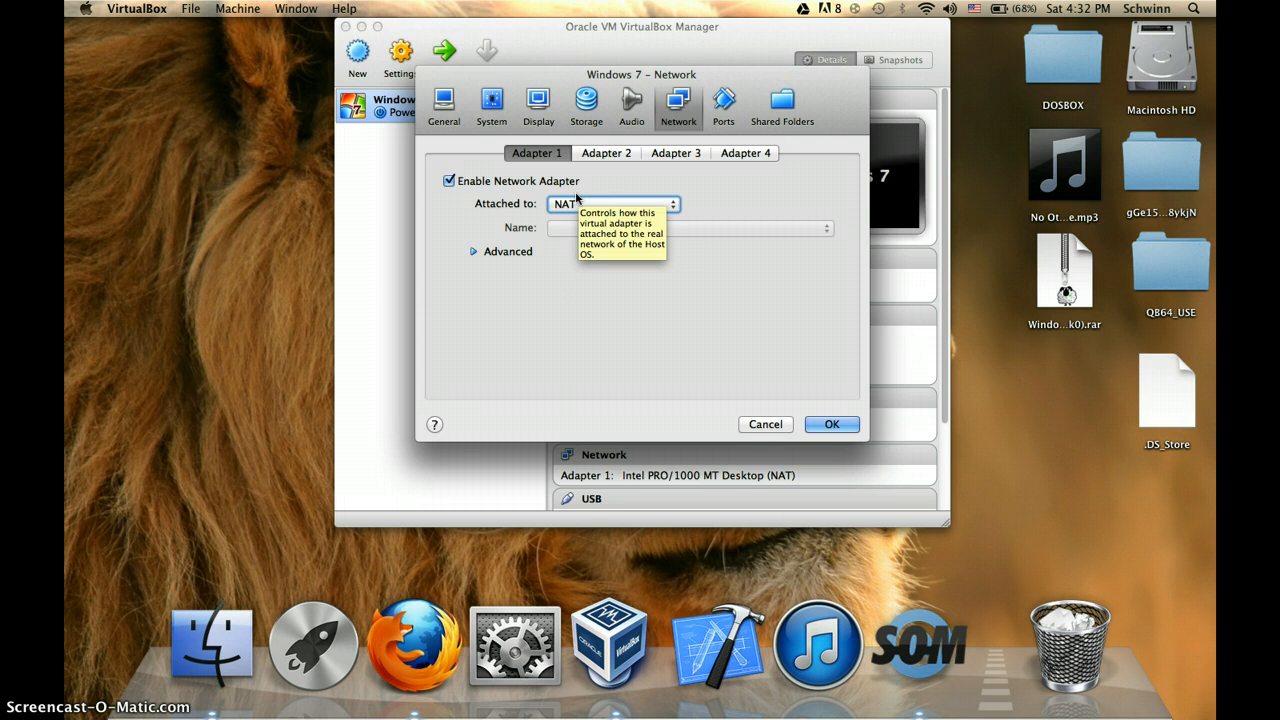
click(575, 193)
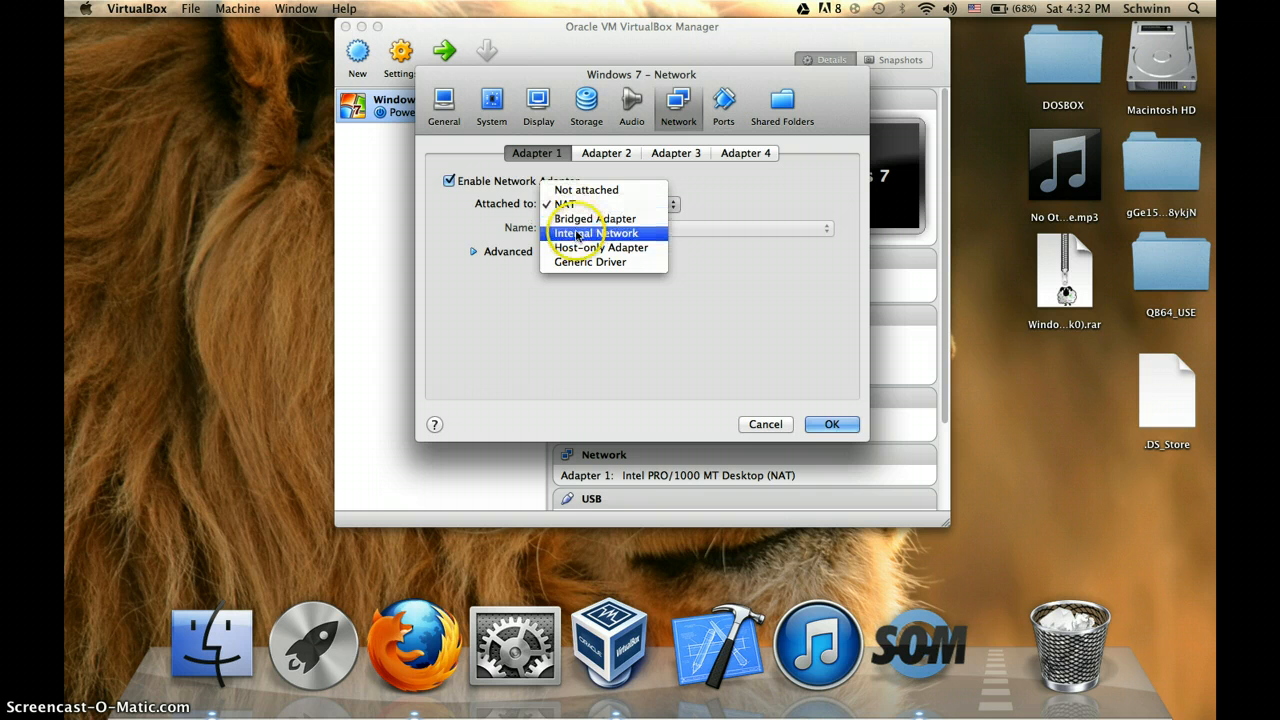
click(582, 234)
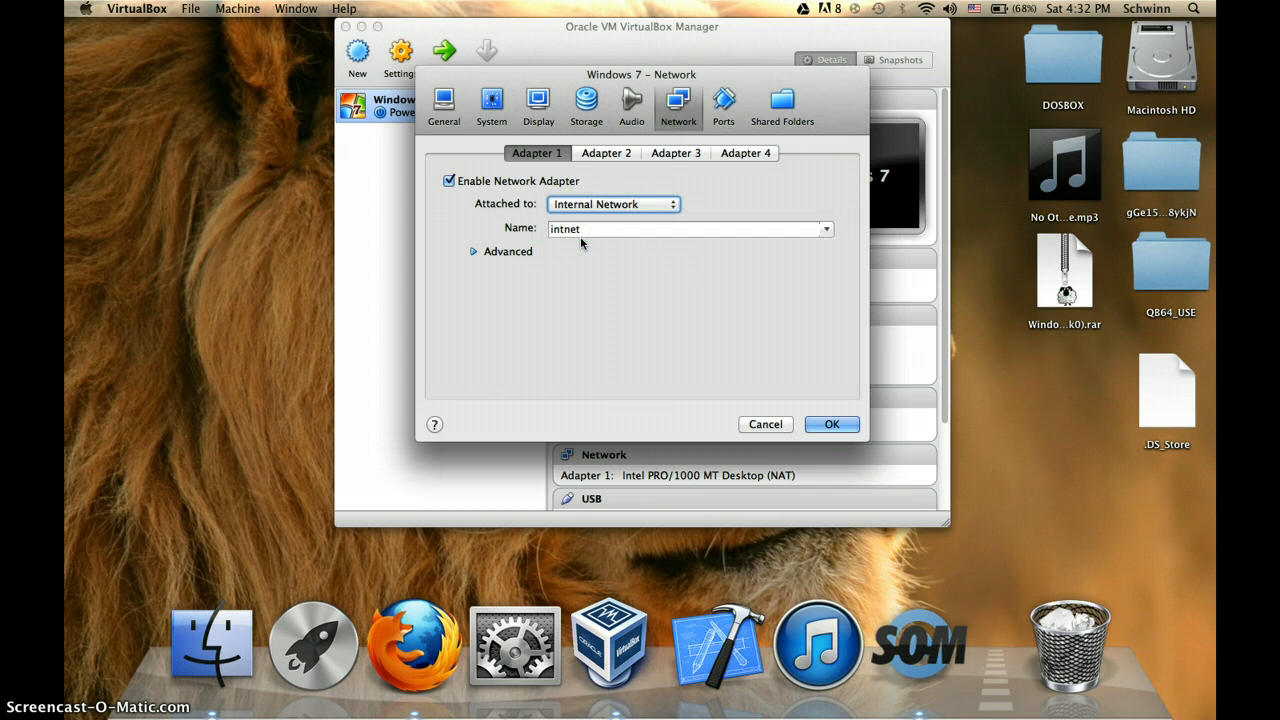
click(568, 206)
click(574, 210)
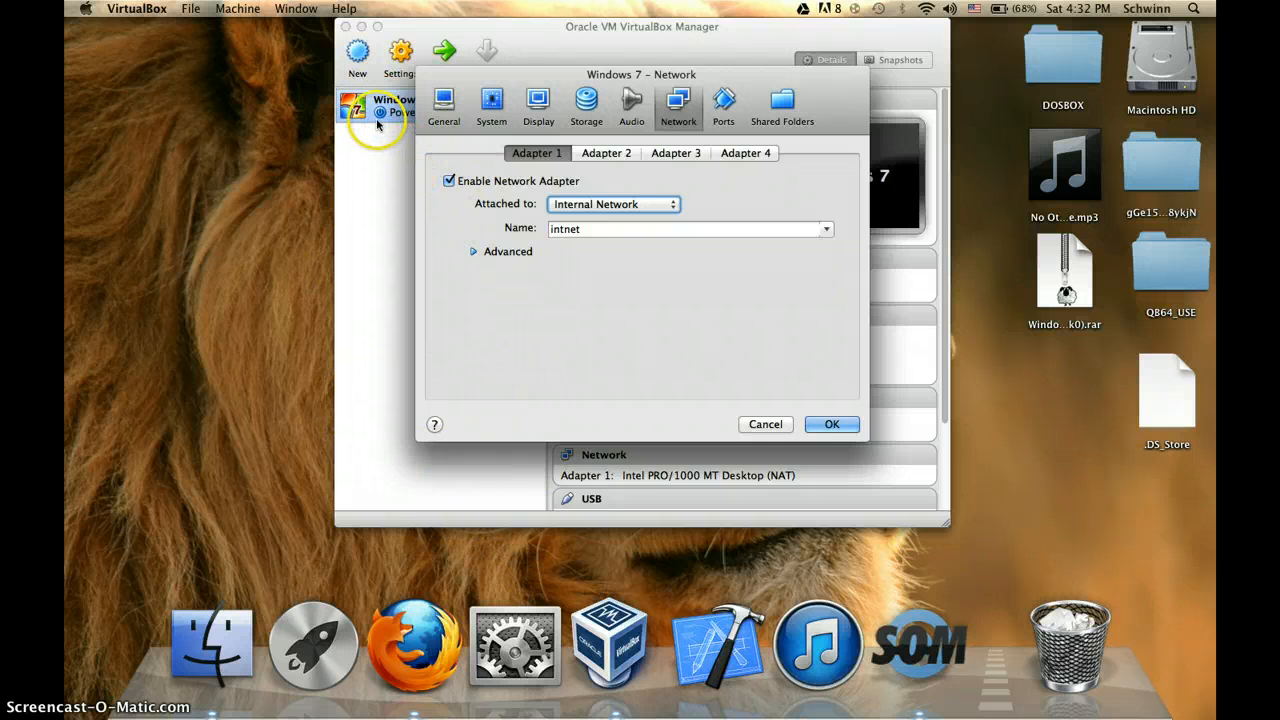
Try attaching Adapter 1 to Host-only Adapter, and switch it back to NAT
click(630, 204)
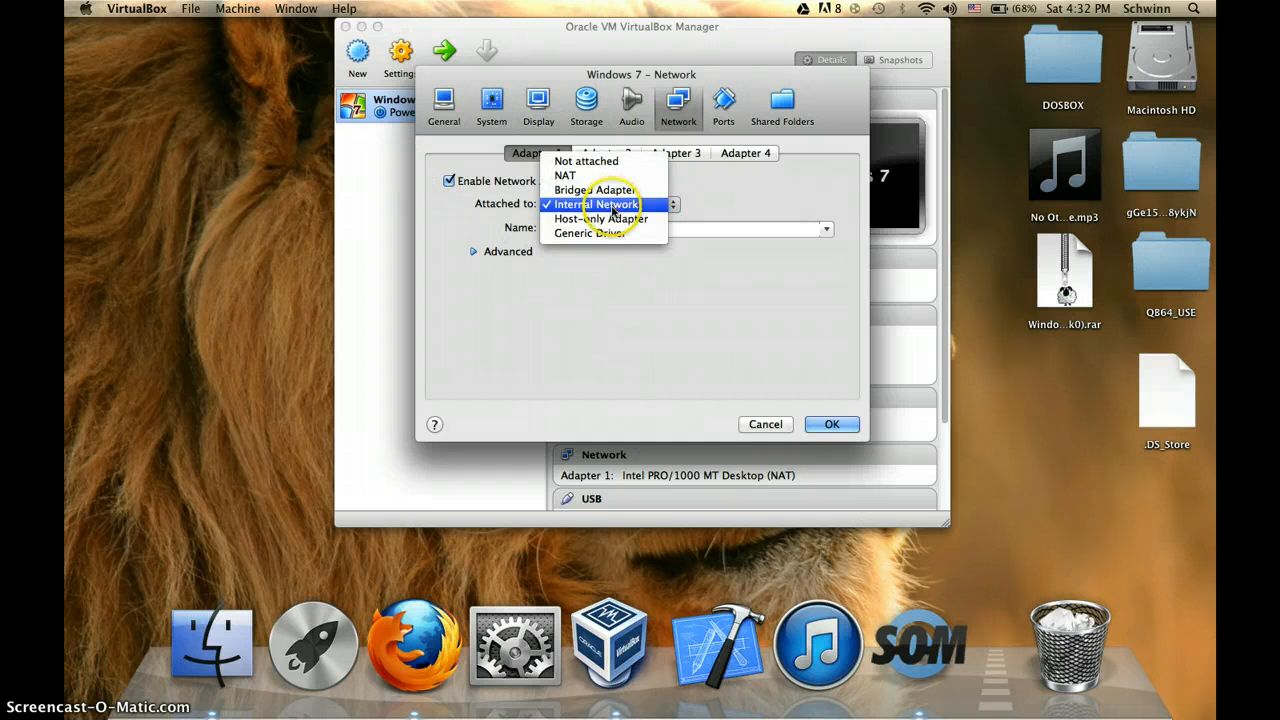
click(612, 219)
click(610, 204)
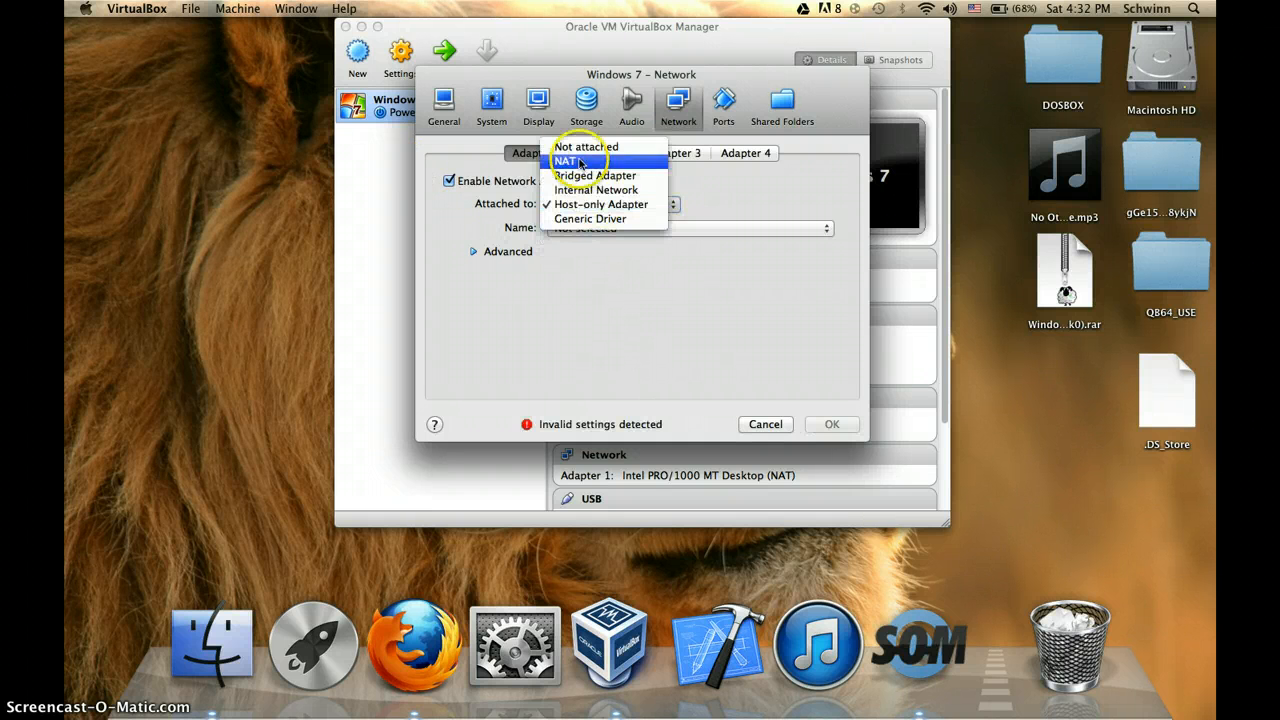
click(577, 162)
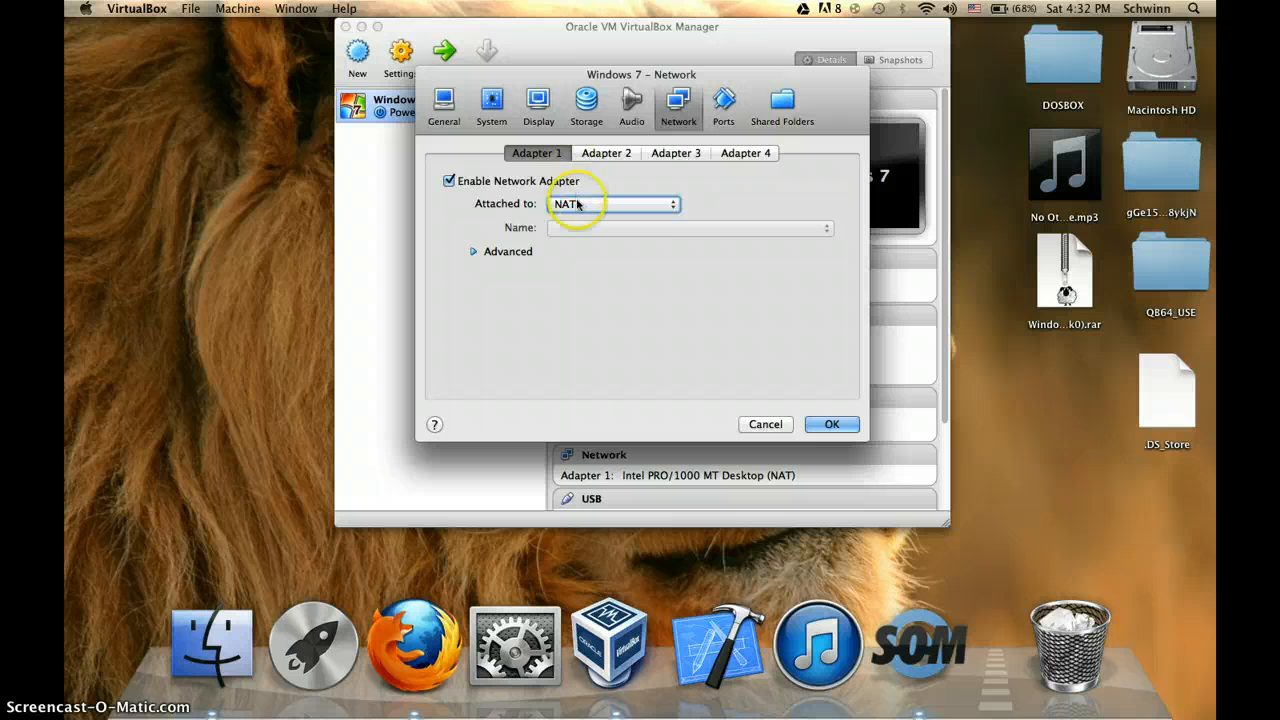
Attach Adapter 1 to Bridged Adapter on en1: Wi-Fi (AirPort), save the settings and check the machine's network details
click(576, 205)
click(595, 218)
click(829, 424)
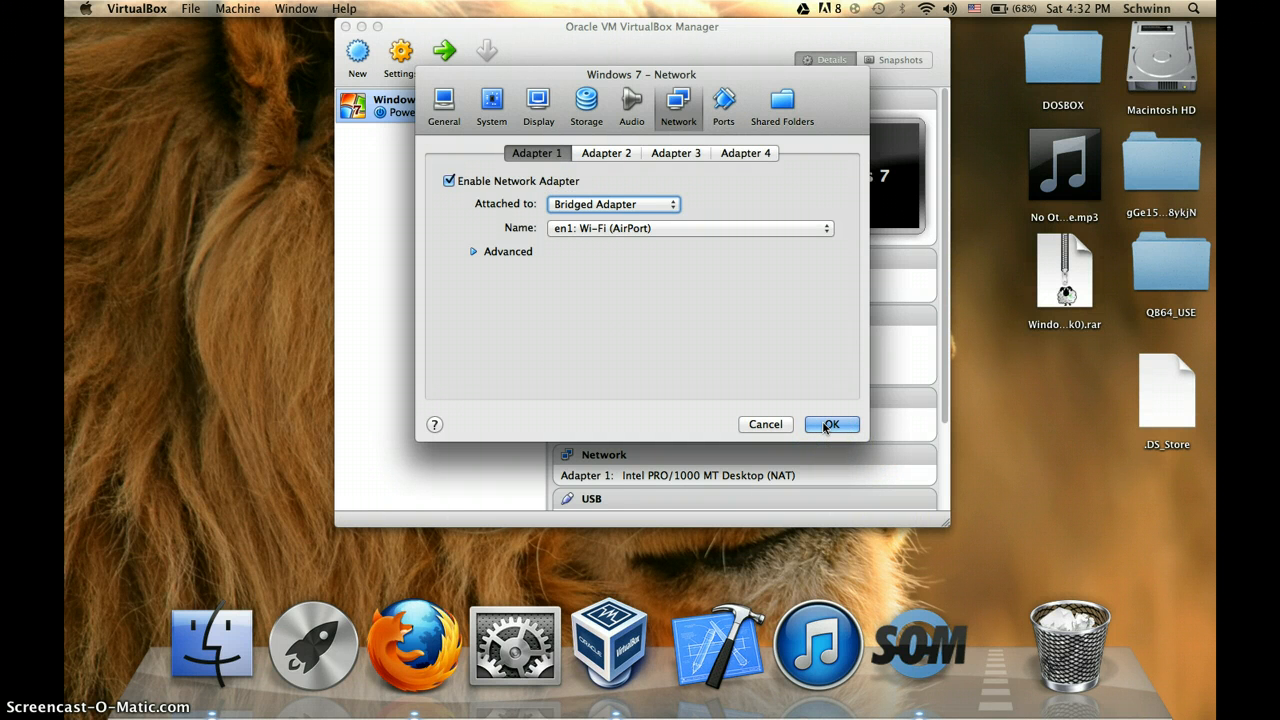
click(829, 424)
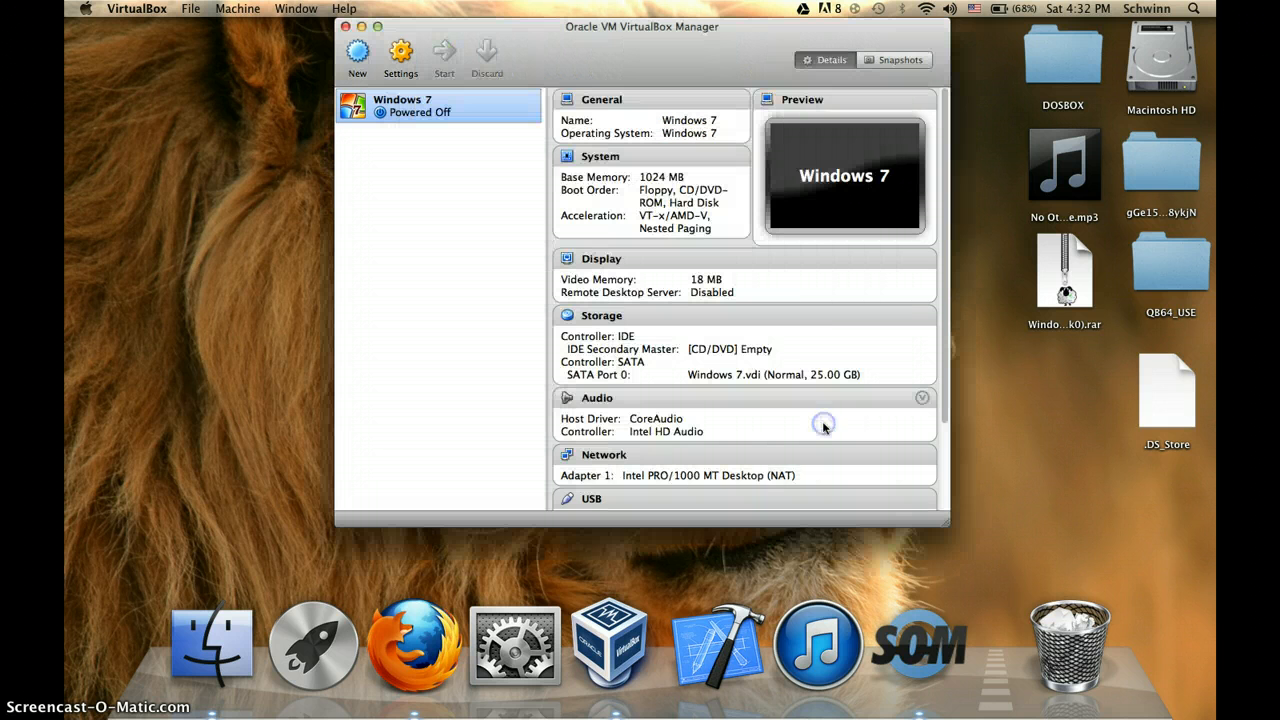
scroll(699, 400, down, 3)
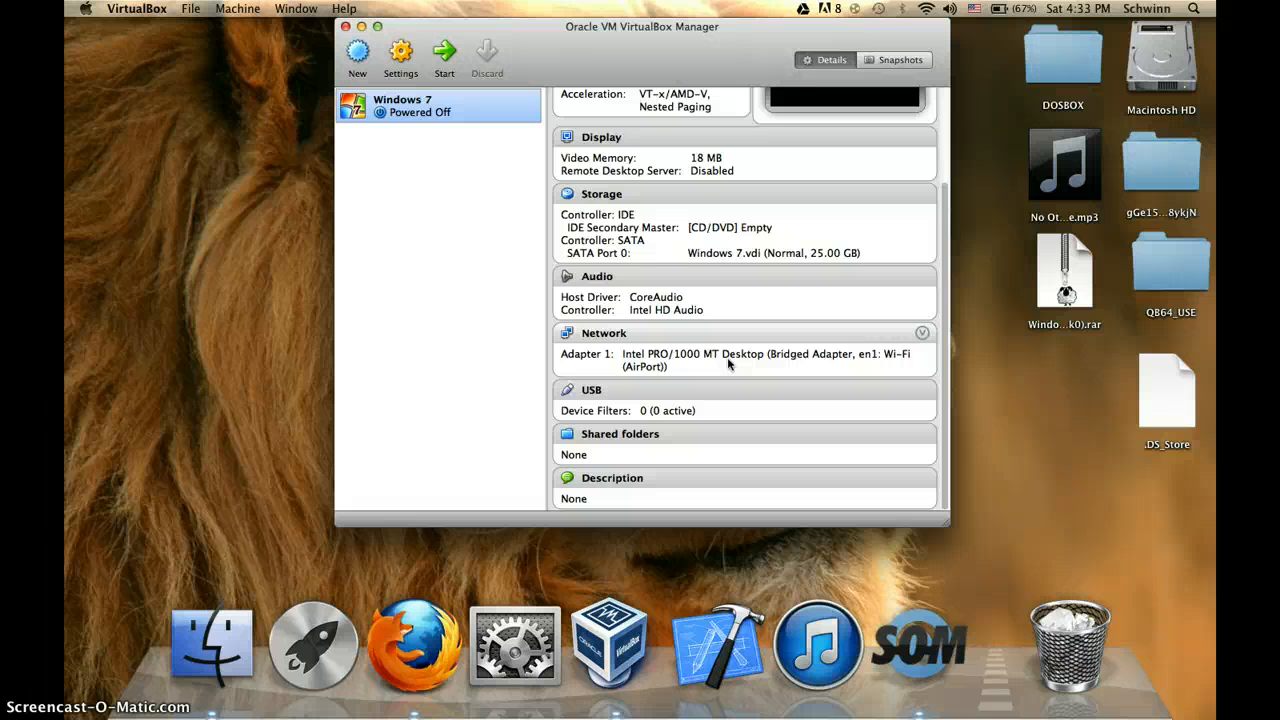
Start the Windows 7 machine and choose Win7Ult-SP1-x86-en-US-Mar2013.iso as its start-up disk
click(455, 68)
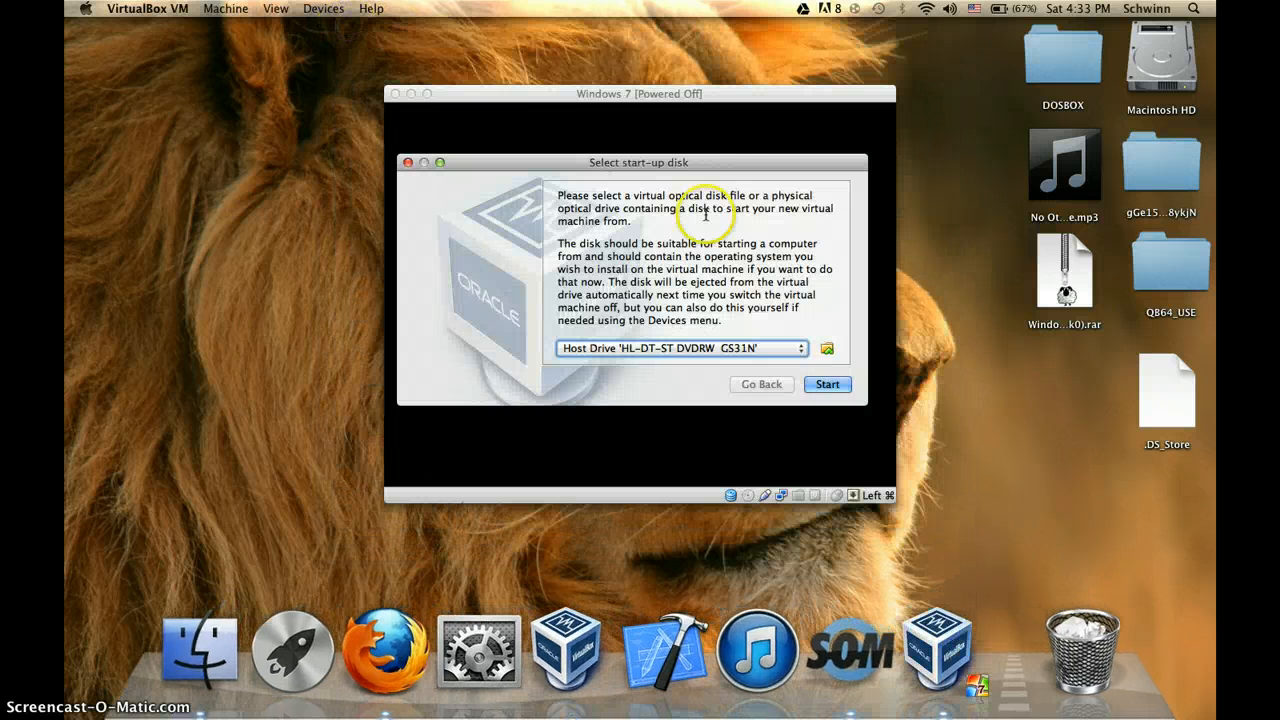
click(827, 349)
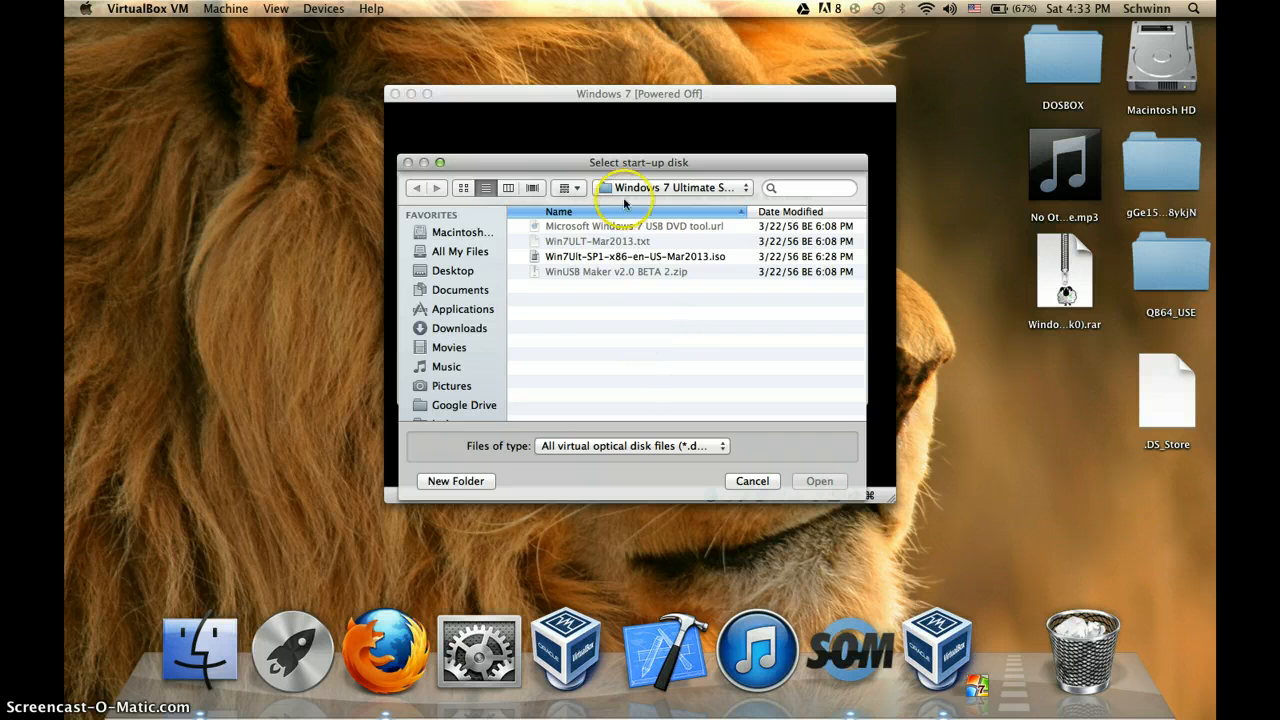
click(627, 263)
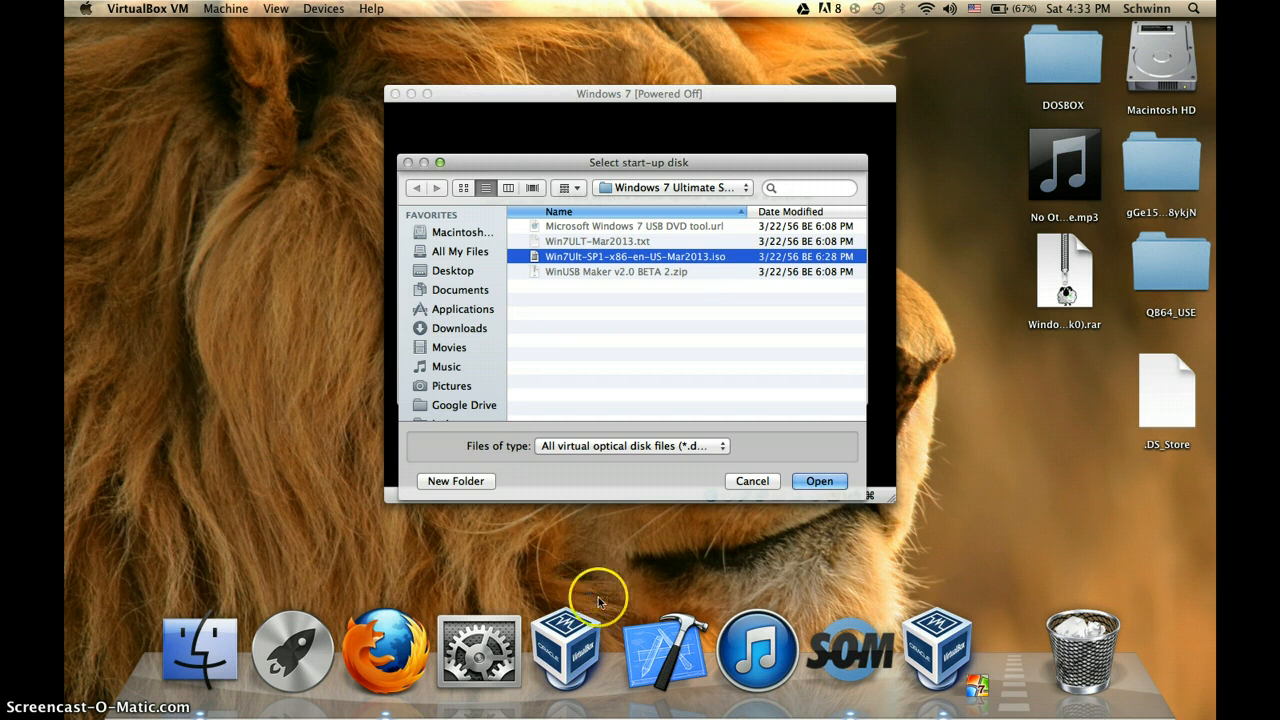
click(815, 482)
click(819, 482)
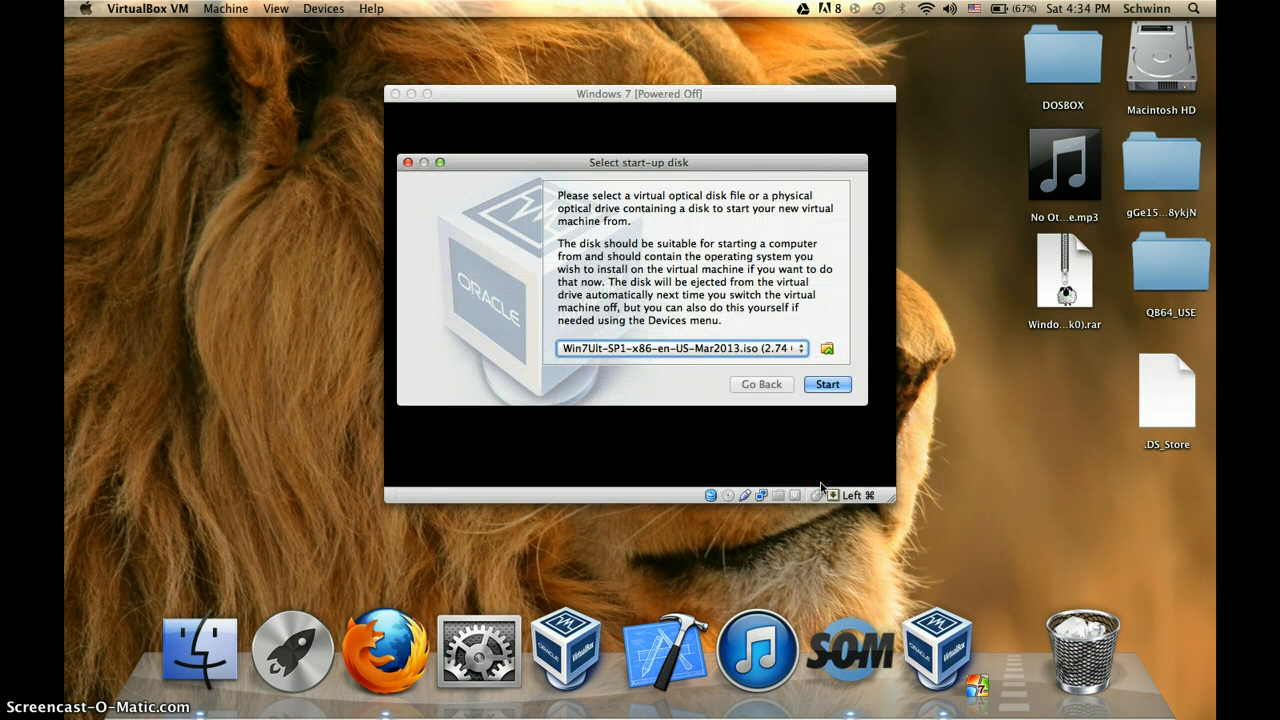
Check the available start-up disks, keep Win7Ult-SP1-x86-en-US-Mar2013.iso selected and boot the virtual machine from it
click(827, 348)
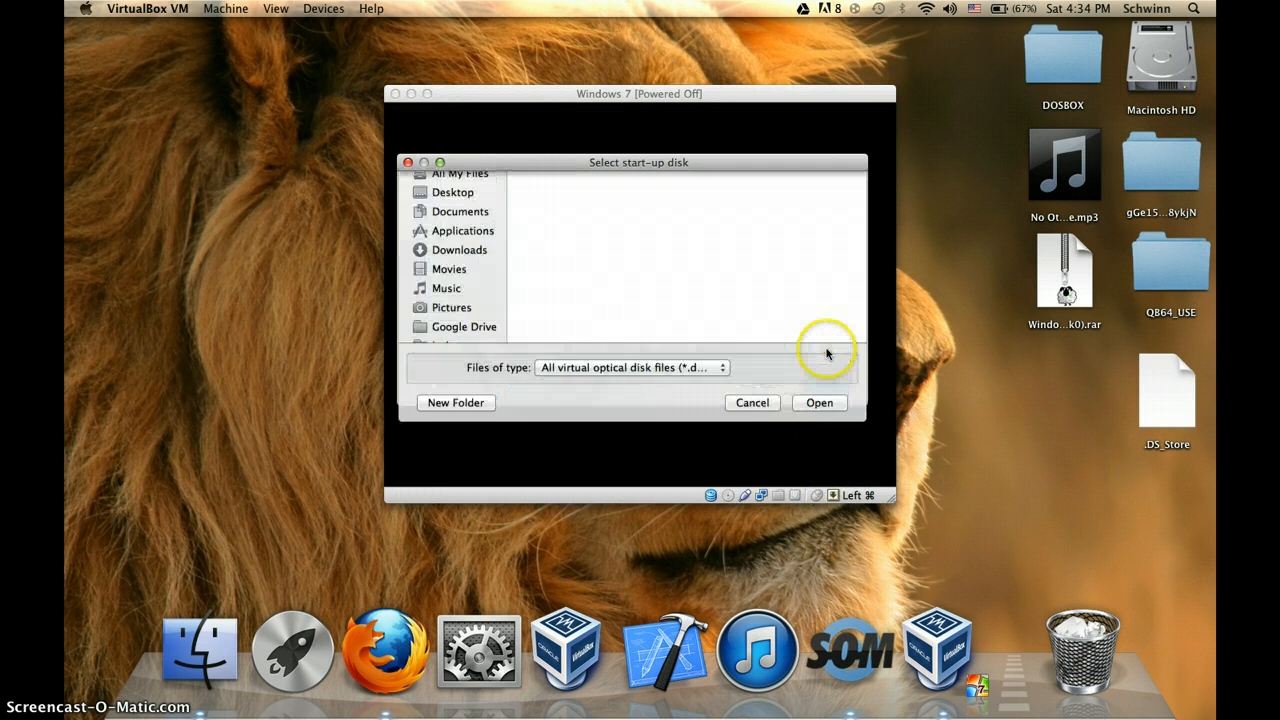
click(752, 481)
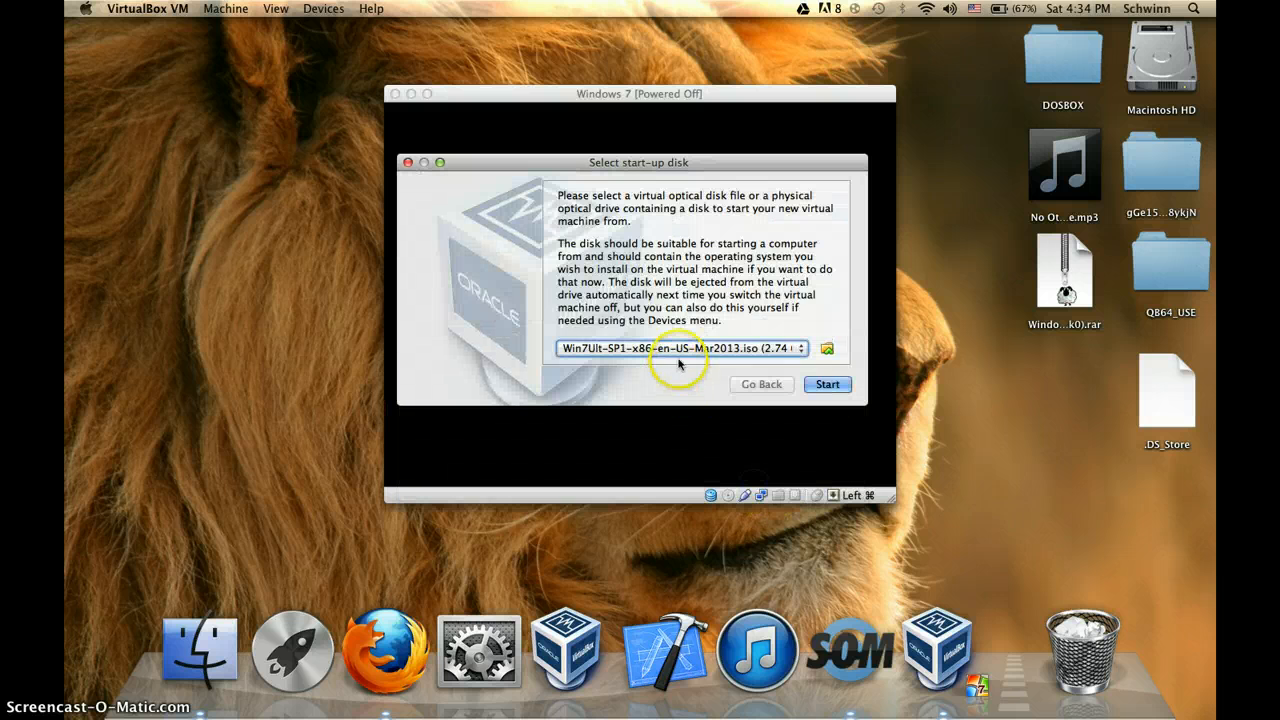
click(676, 356)
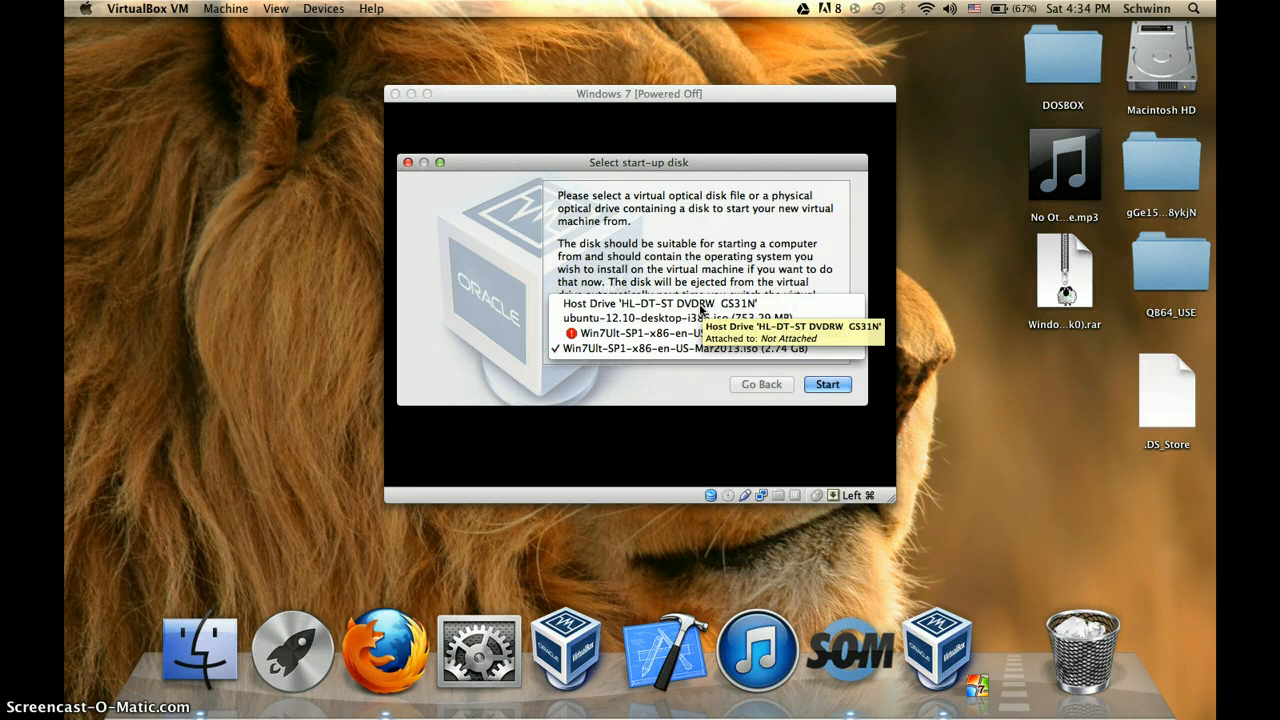
click(665, 348)
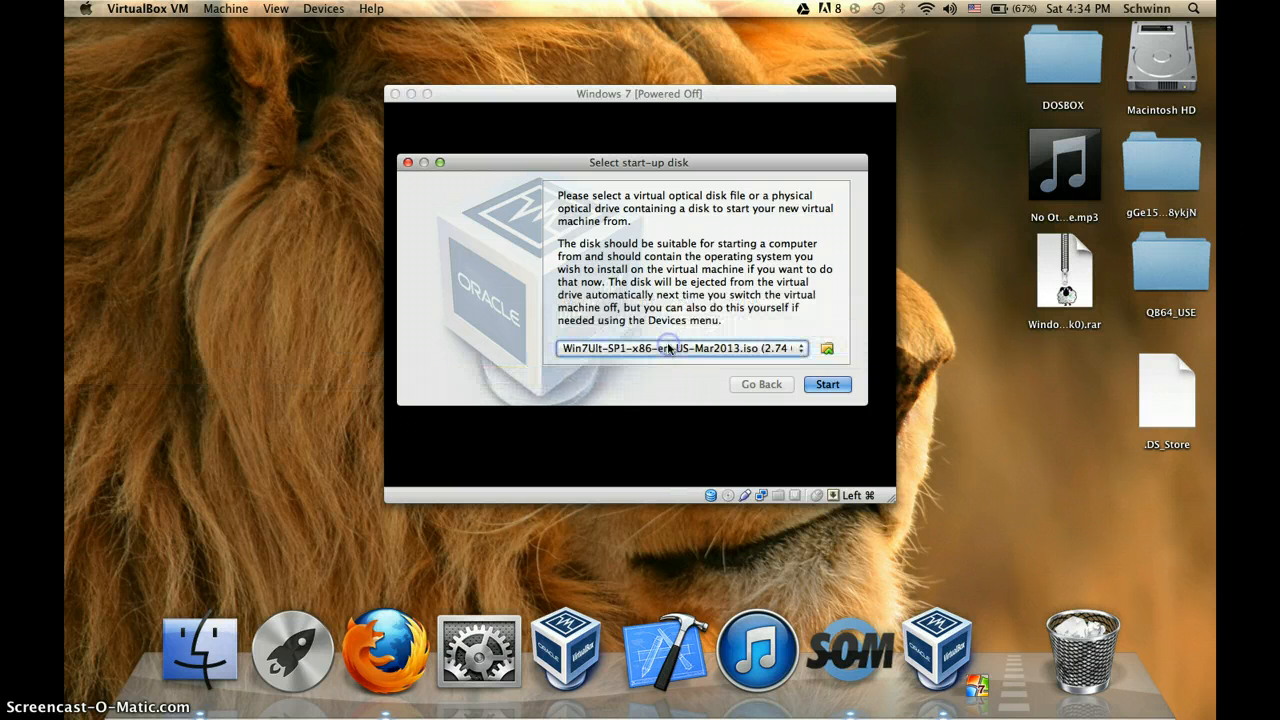
click(823, 388)
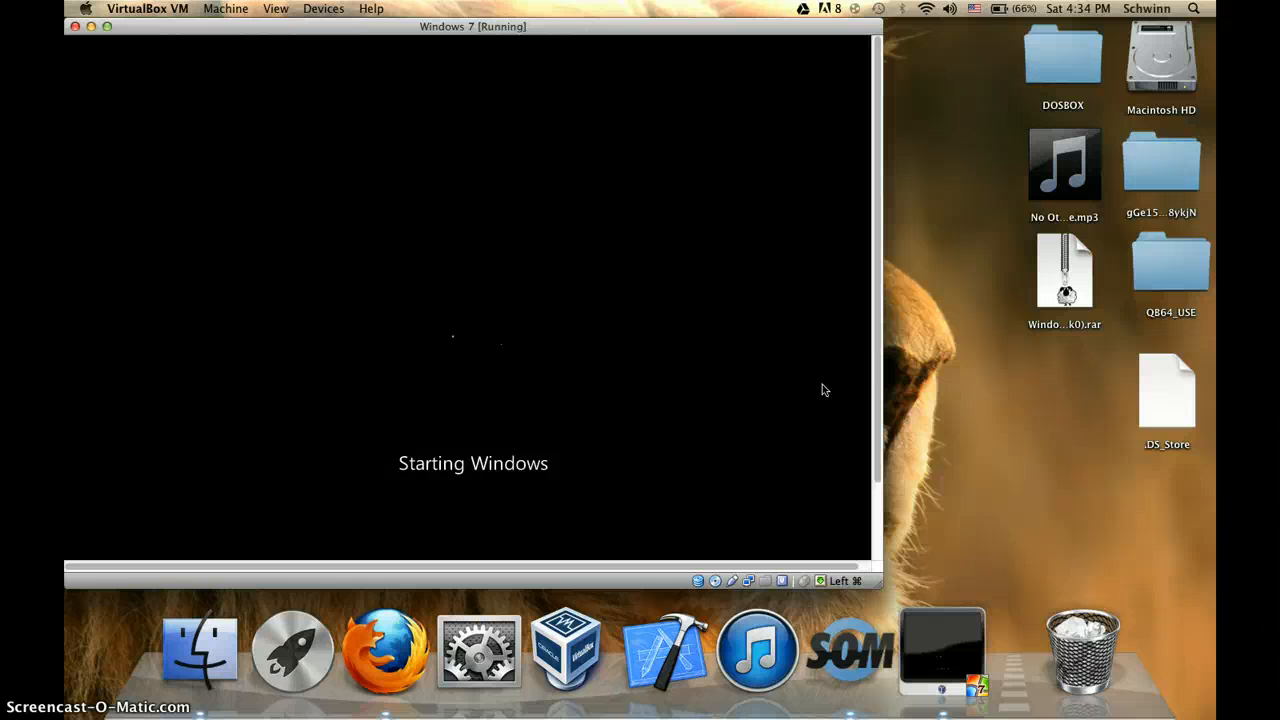
drag(877, 343, 869, 419)
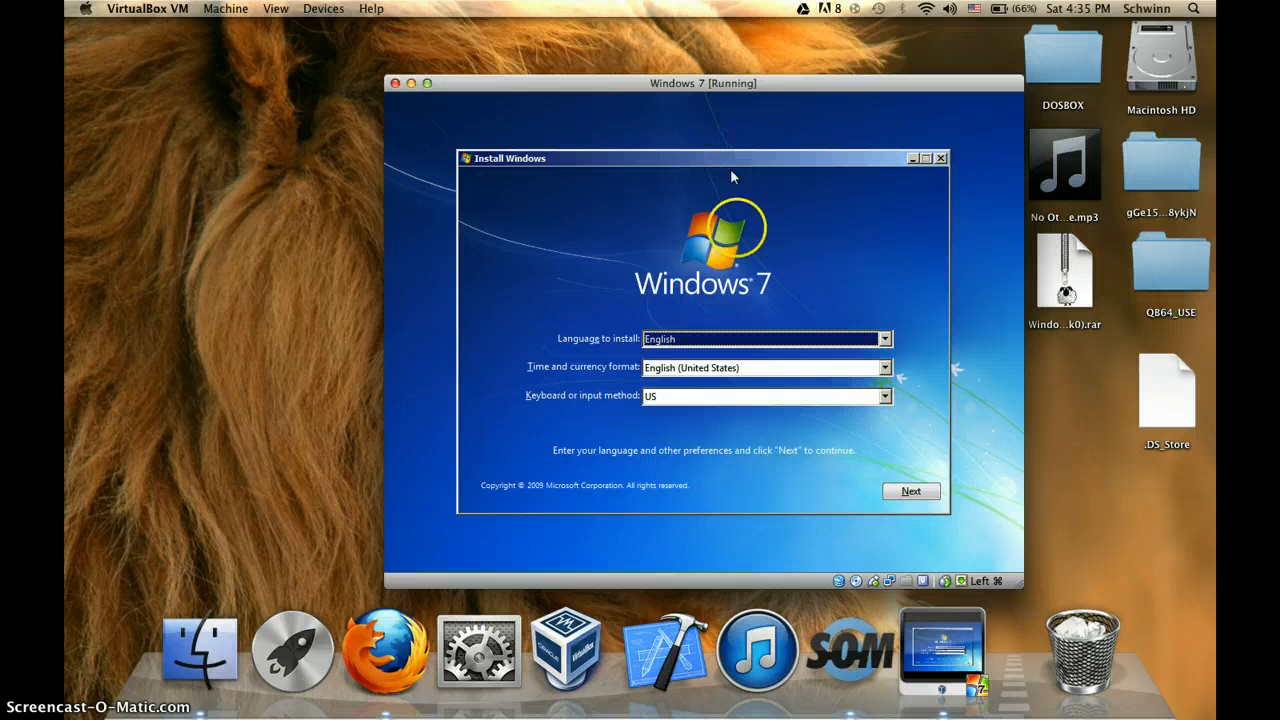
Look through the time and currency formats in Windows setup, keeping English (United States)
click(671, 368)
click(671, 372)
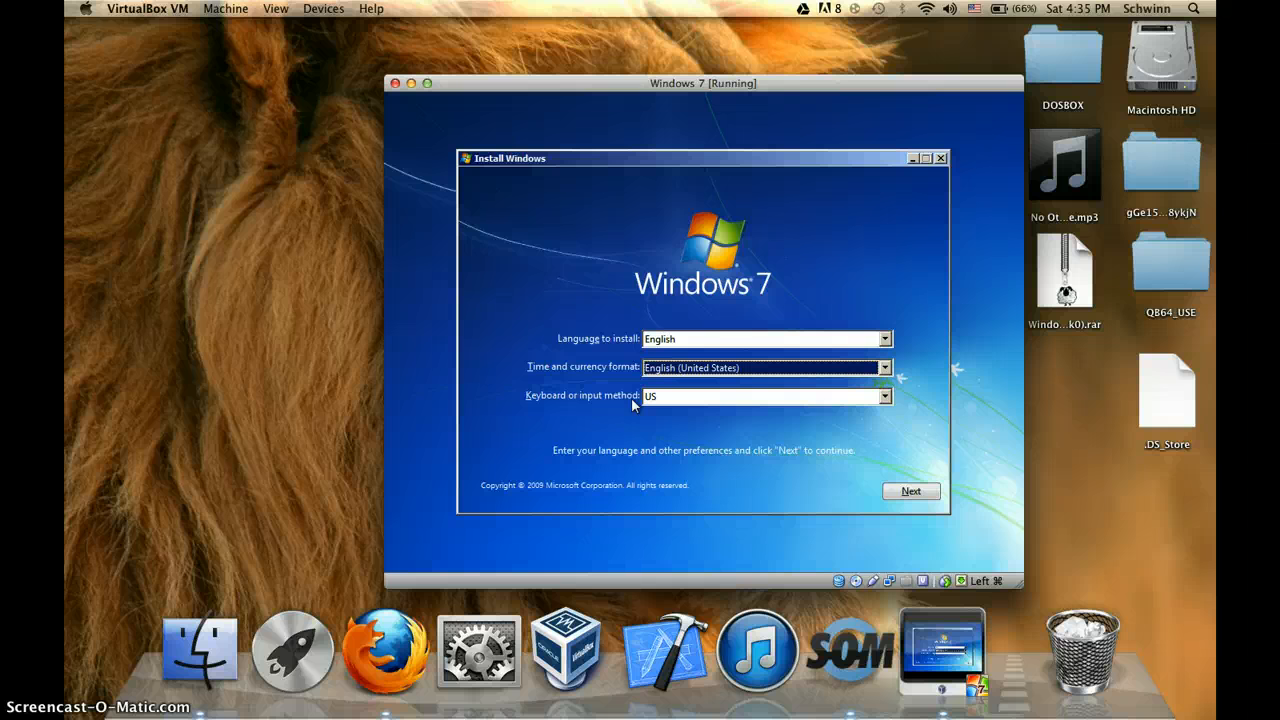
click(752, 368)
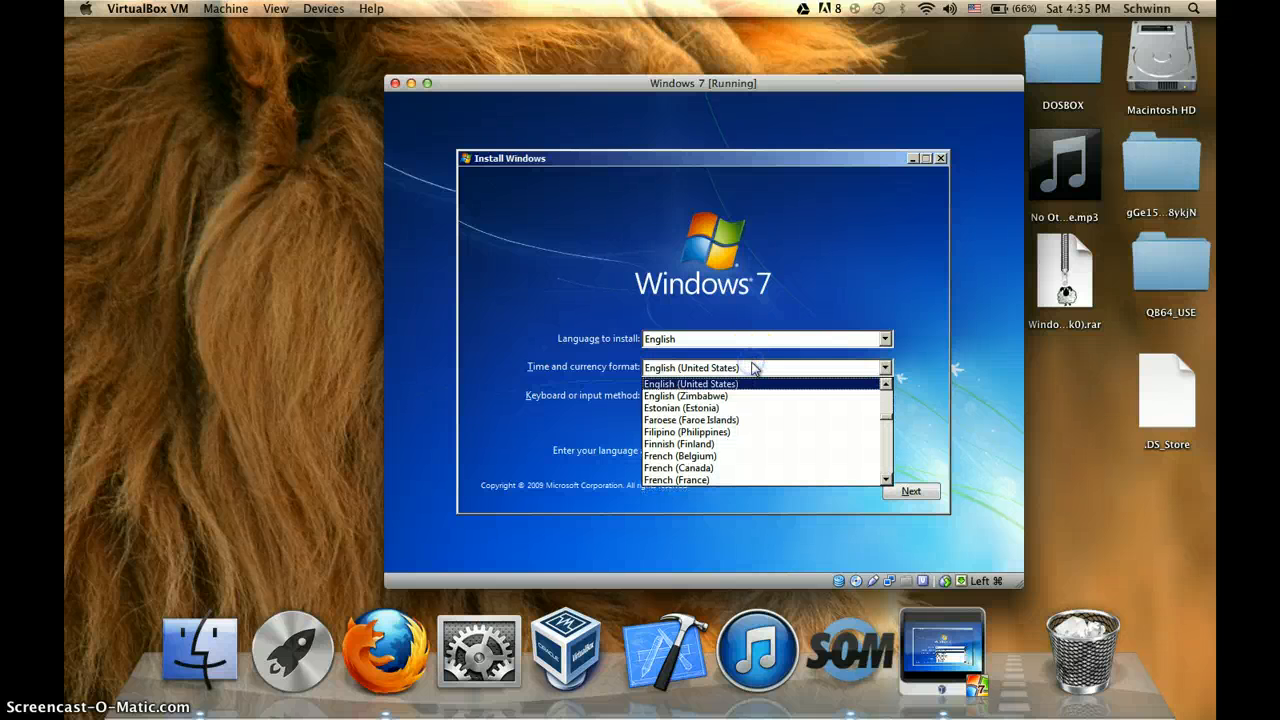
click(752, 368)
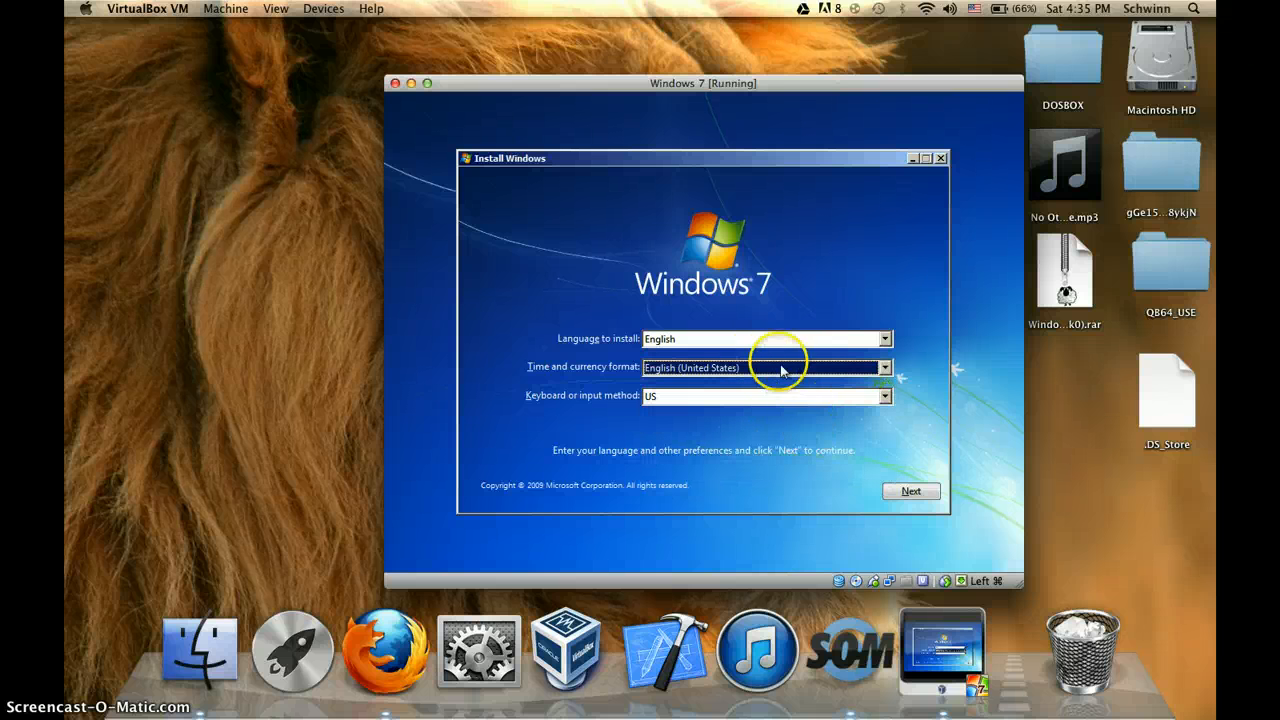
click(884, 368)
click(884, 370)
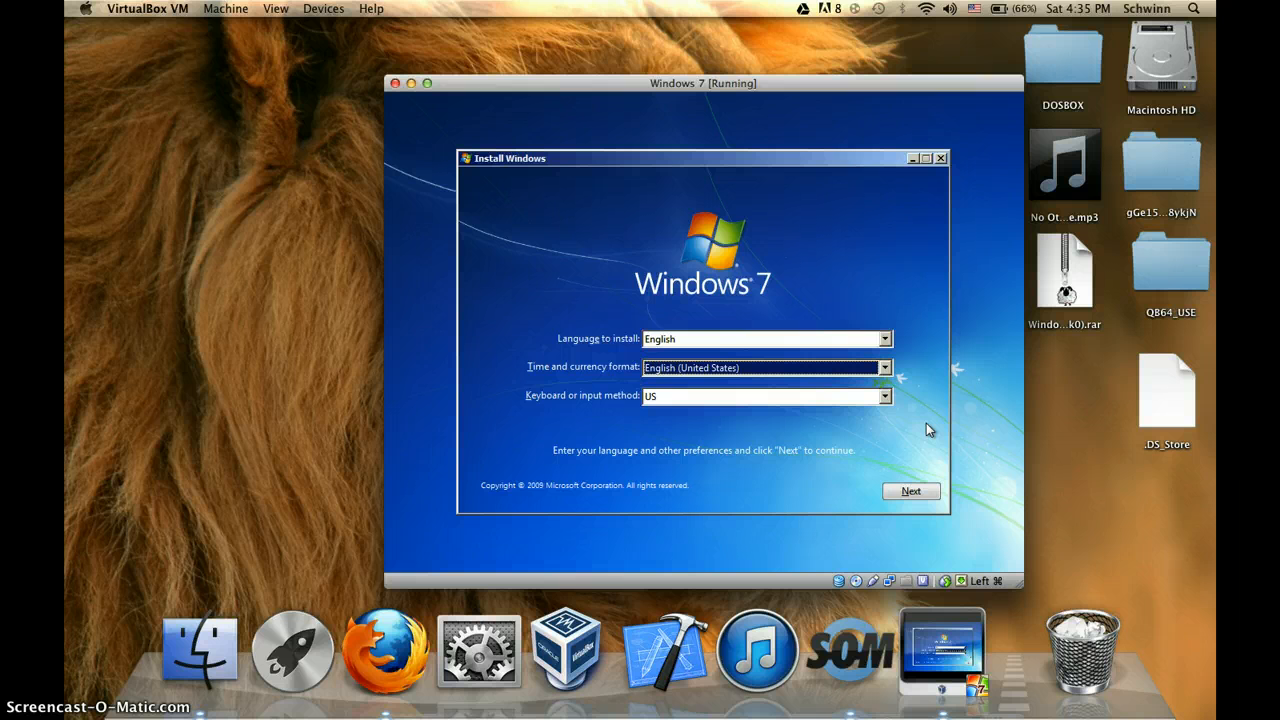
Keep the US keyboard, accept the language preferences and start the Windows 7 installation
click(874, 400)
click(930, 474)
click(906, 492)
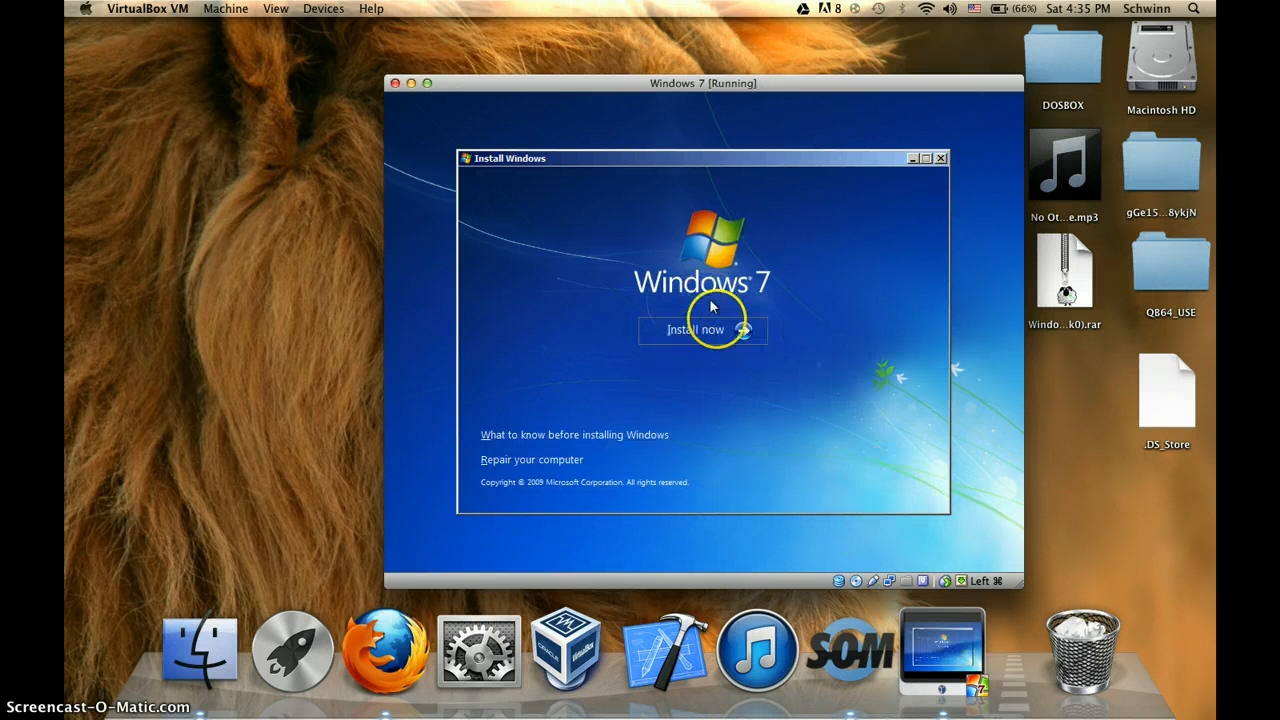
click(729, 342)
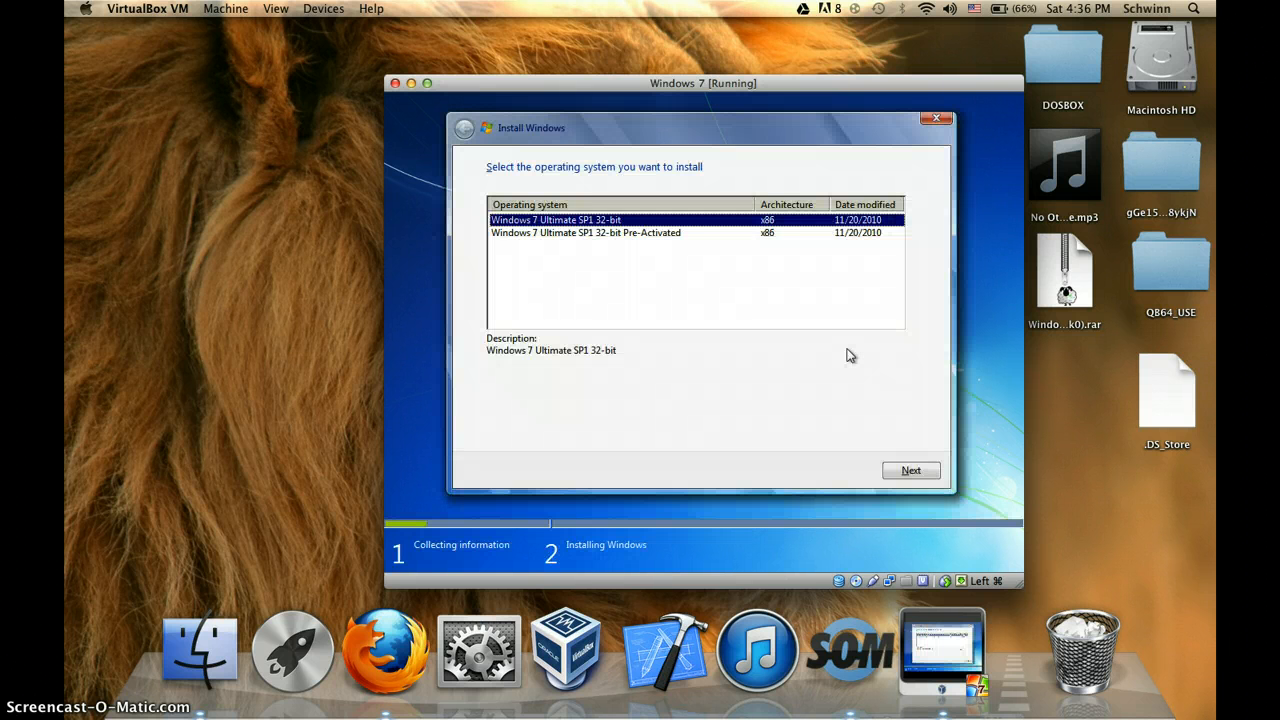
Choose Windows 7 Ultimate SP1 32-bit Pre-Activated as the operating system to install and continue
click(651, 233)
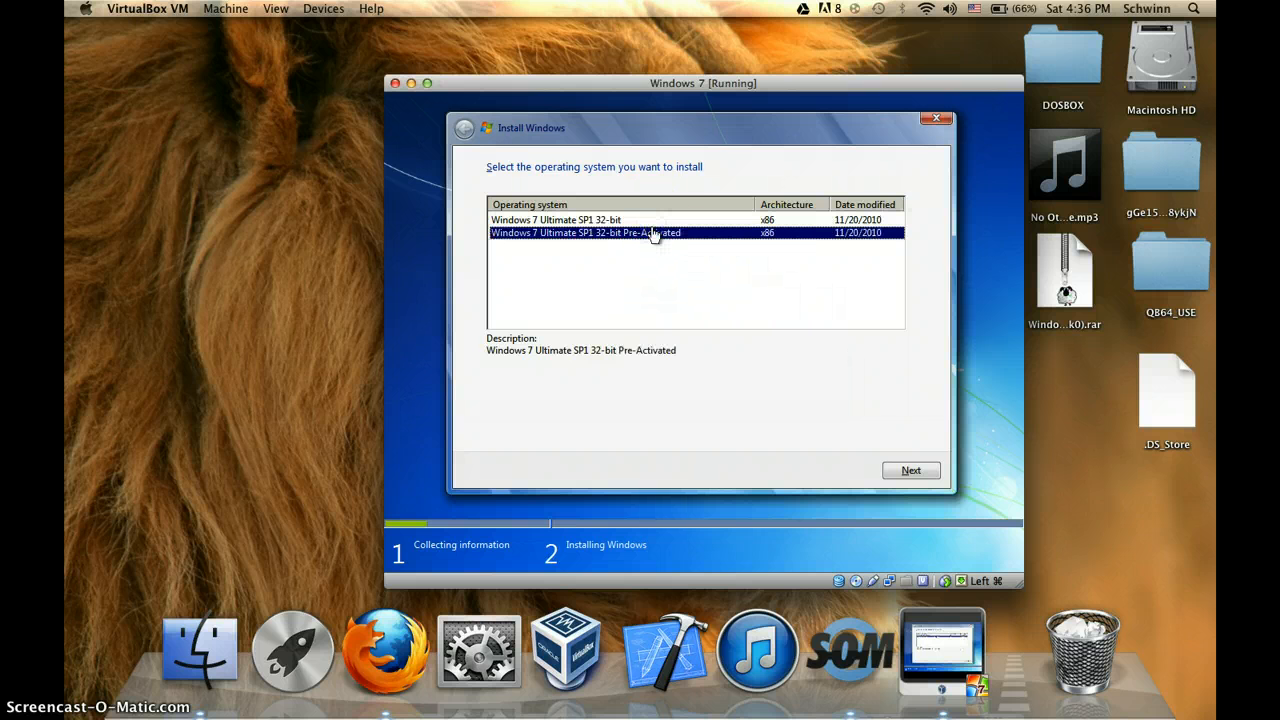
click(628, 220)
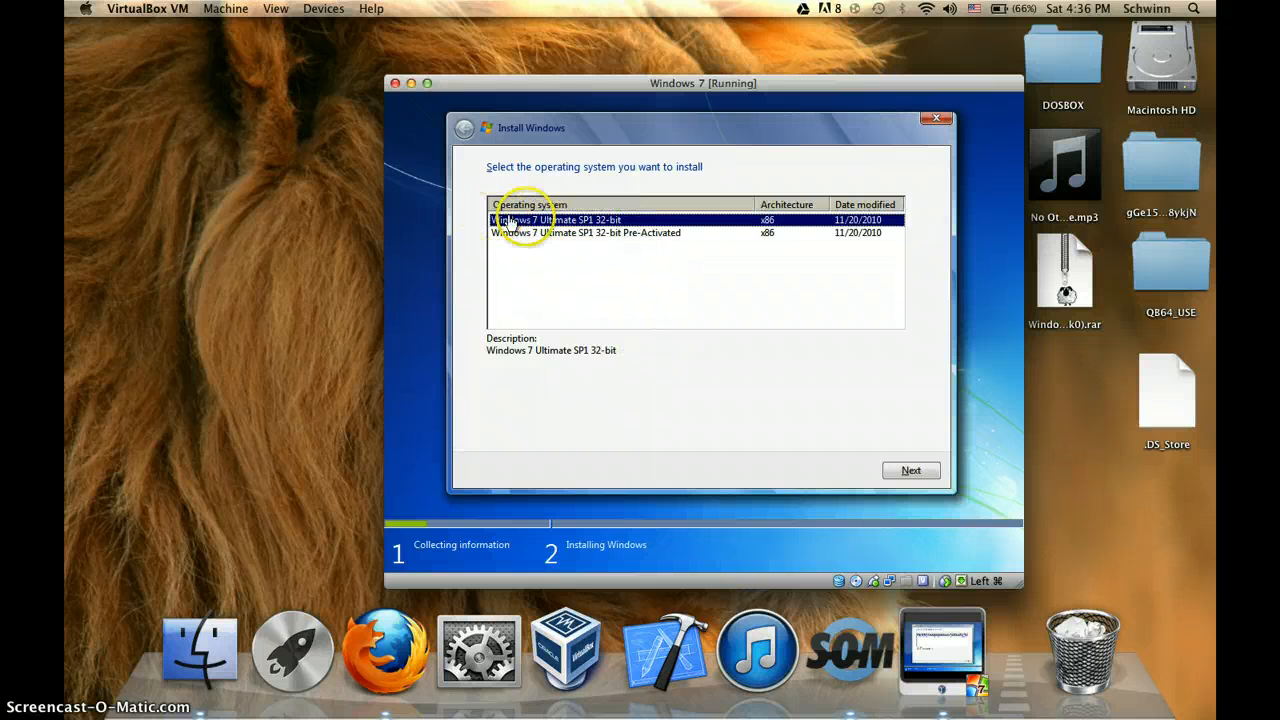
click(603, 233)
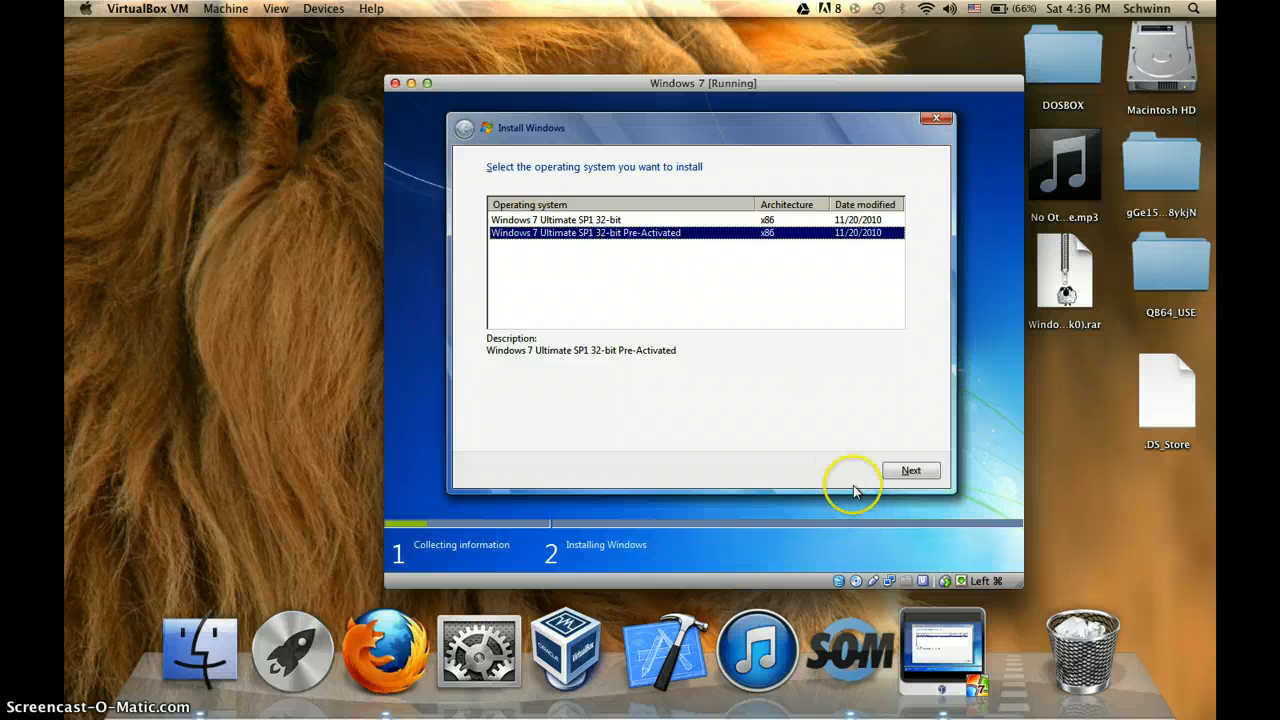
click(910, 470)
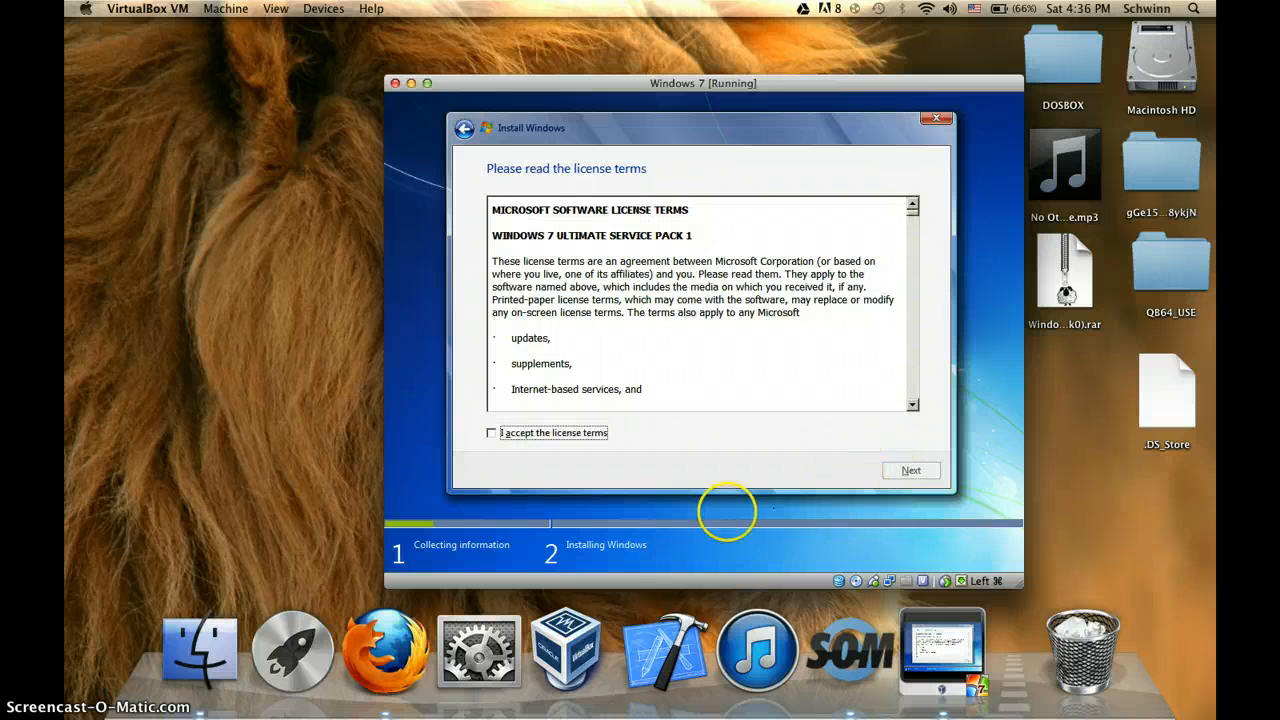
Accept the license terms and choose the Custom (advanced) installation type
click(491, 434)
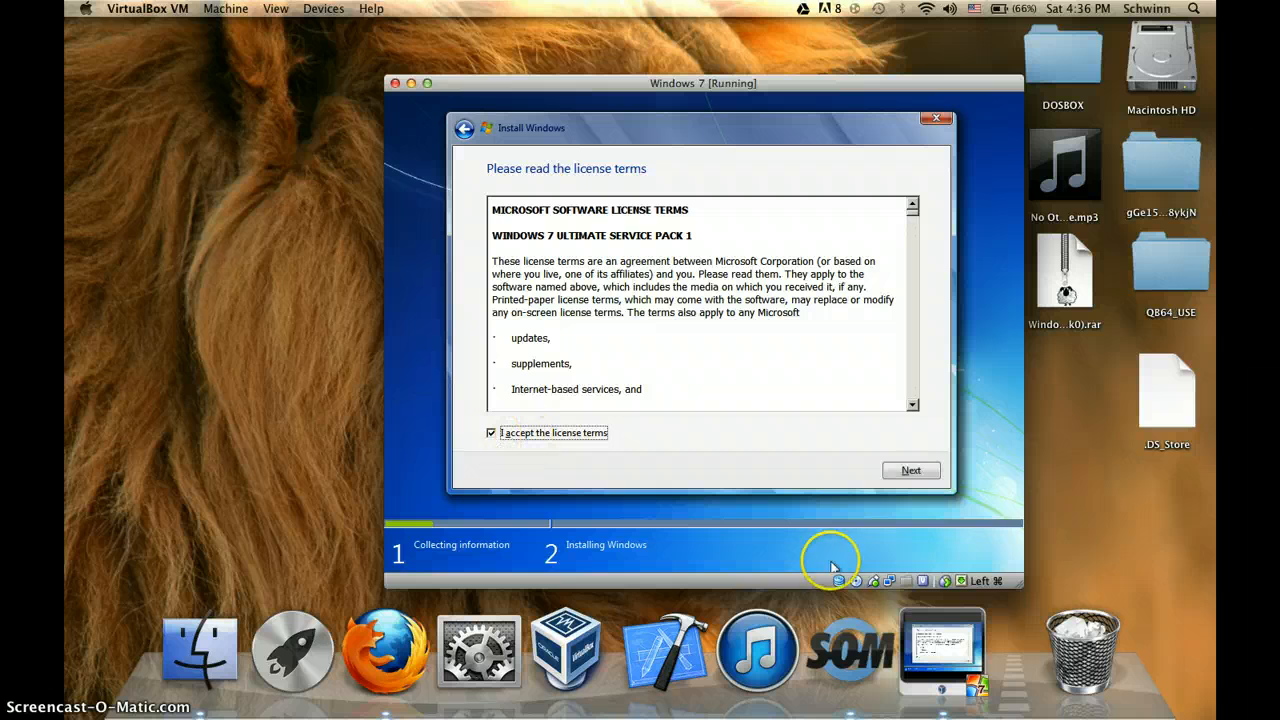
click(912, 472)
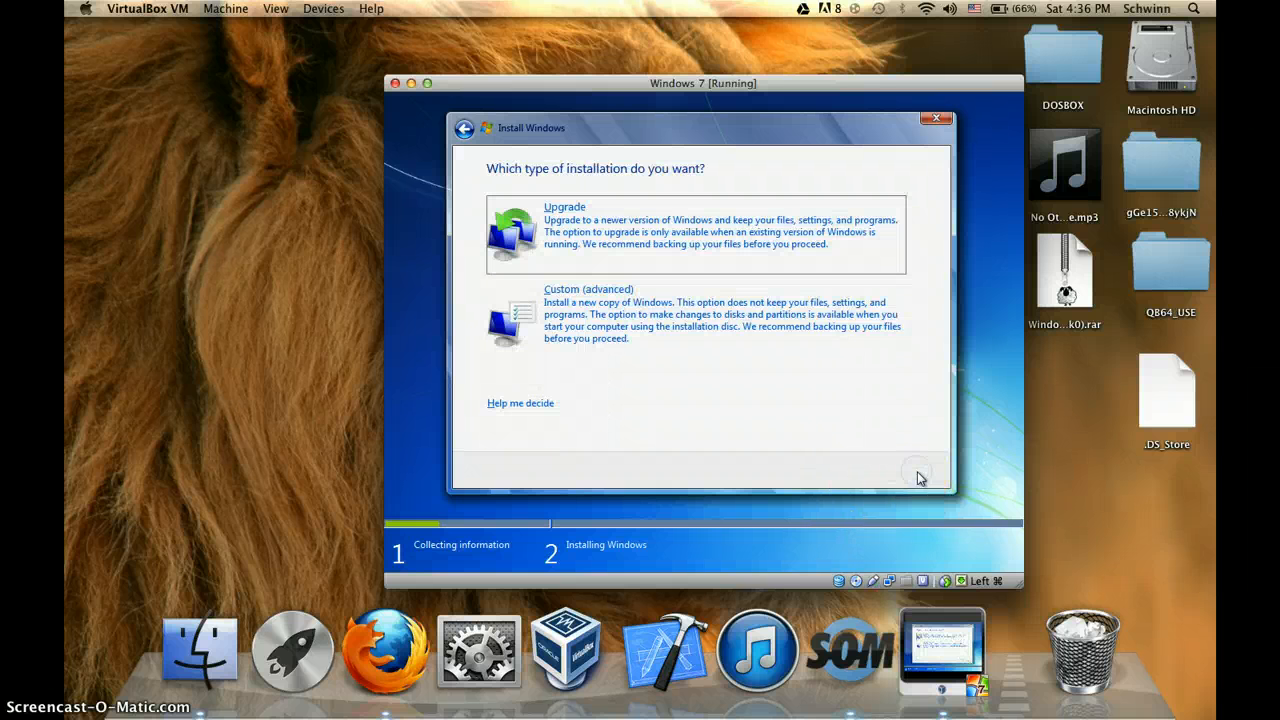
click(500, 336)
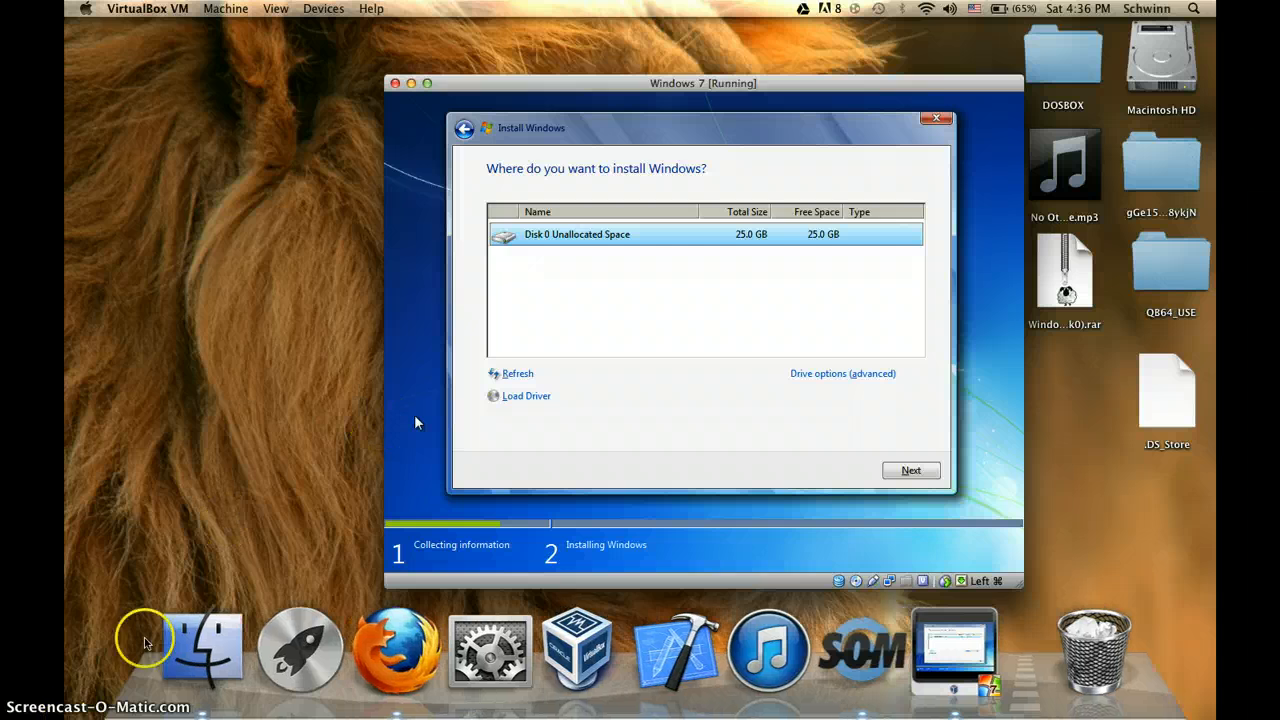
Switch to Finder and open the Windows 7 folder inside VirtualBox VMs in the user's home folder on Macintosh HD
click(190, 645)
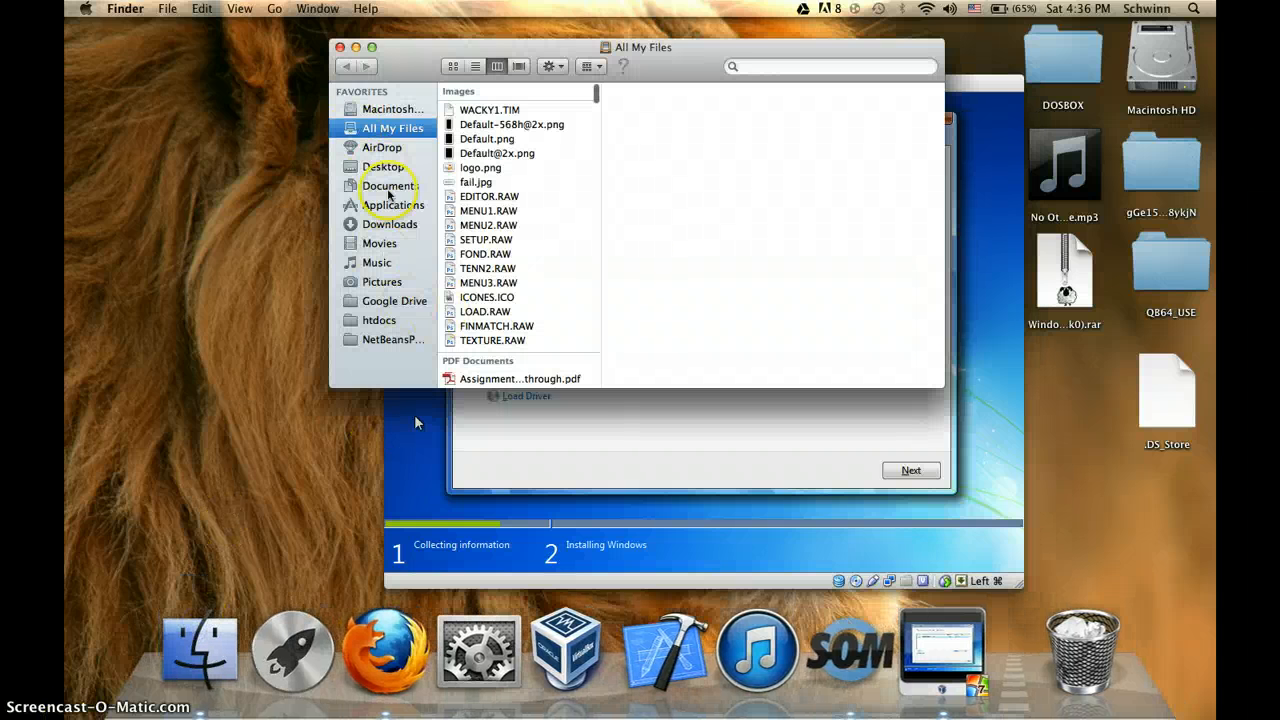
click(385, 108)
scroll(512, 240, down, 5)
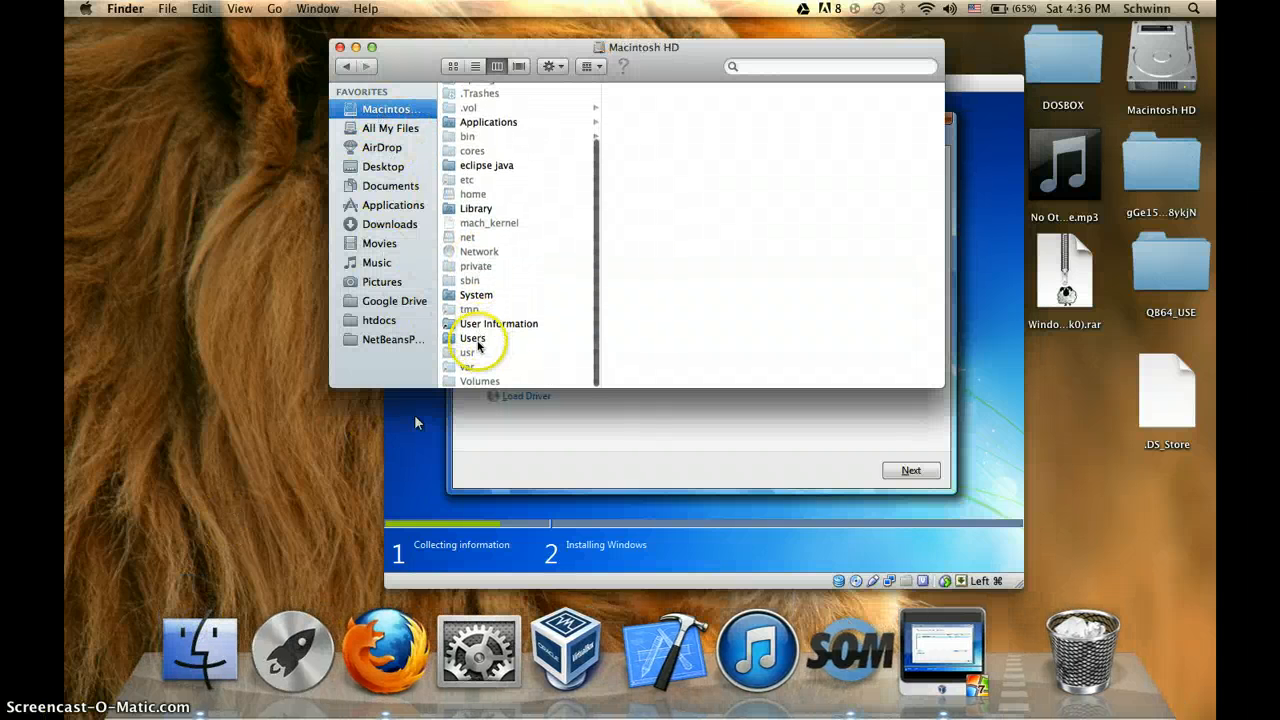
click(476, 338)
click(630, 105)
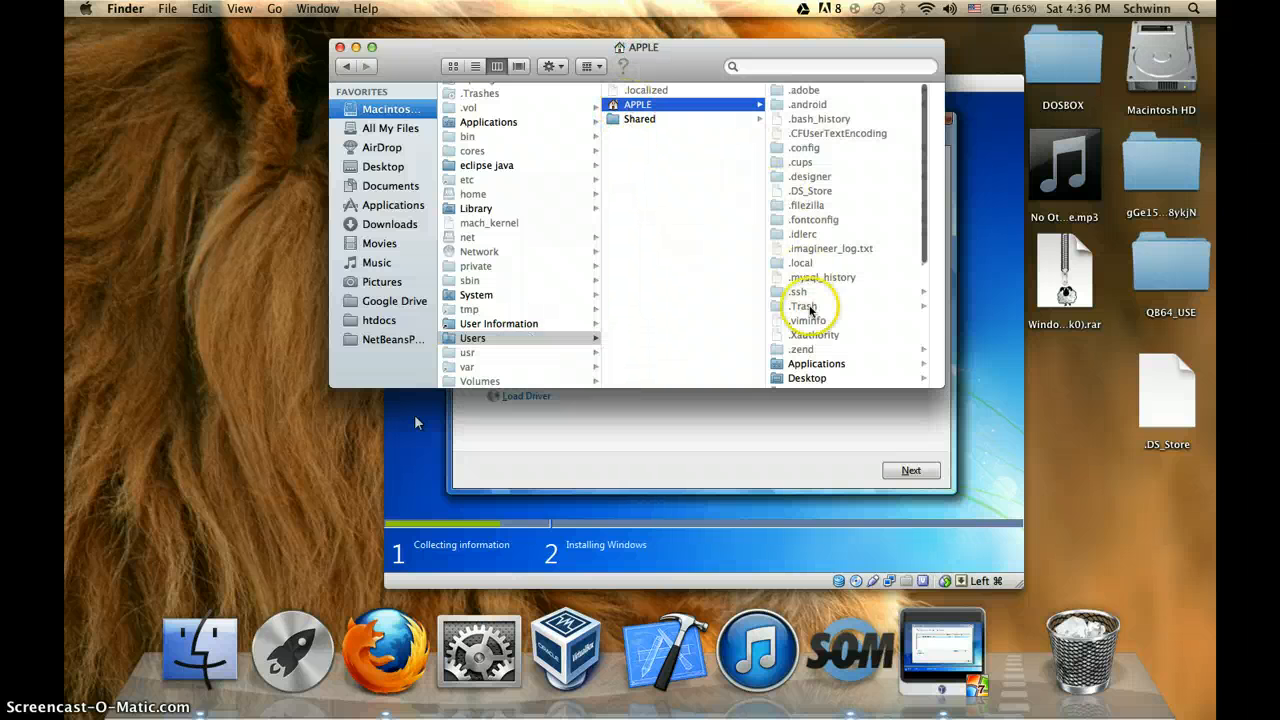
scroll(810, 330, down, 6)
click(815, 366)
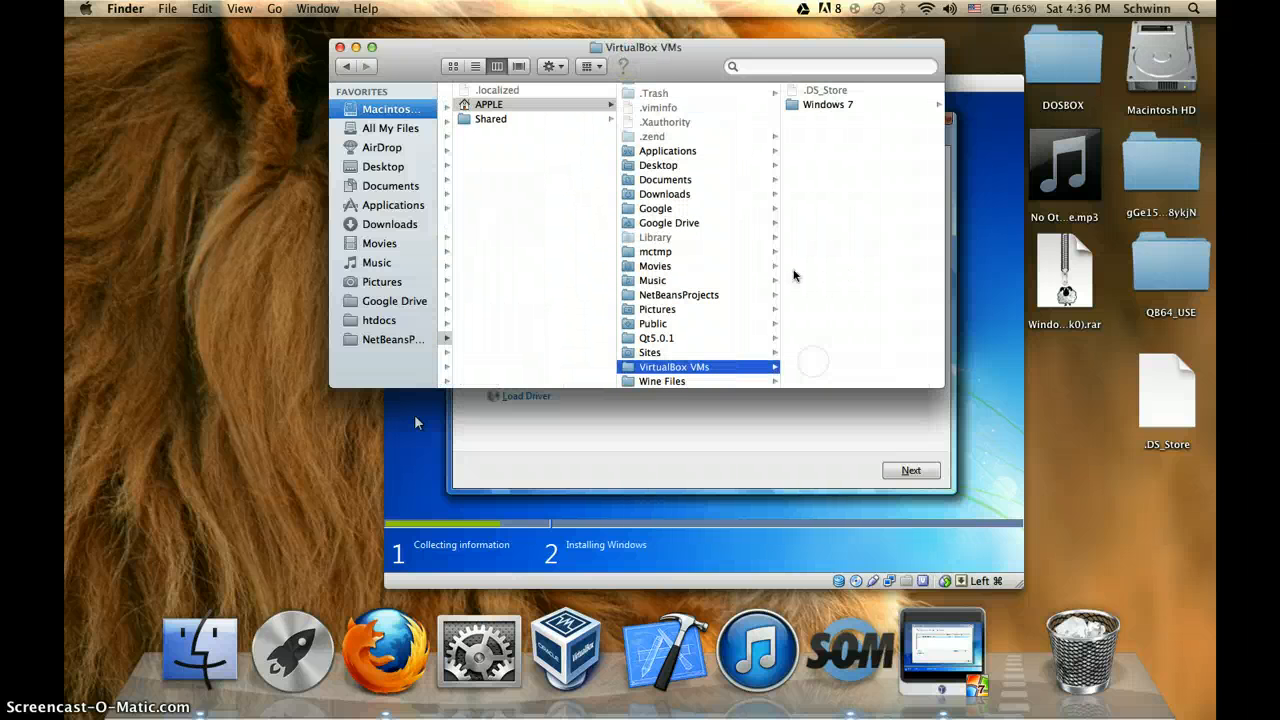
click(805, 106)
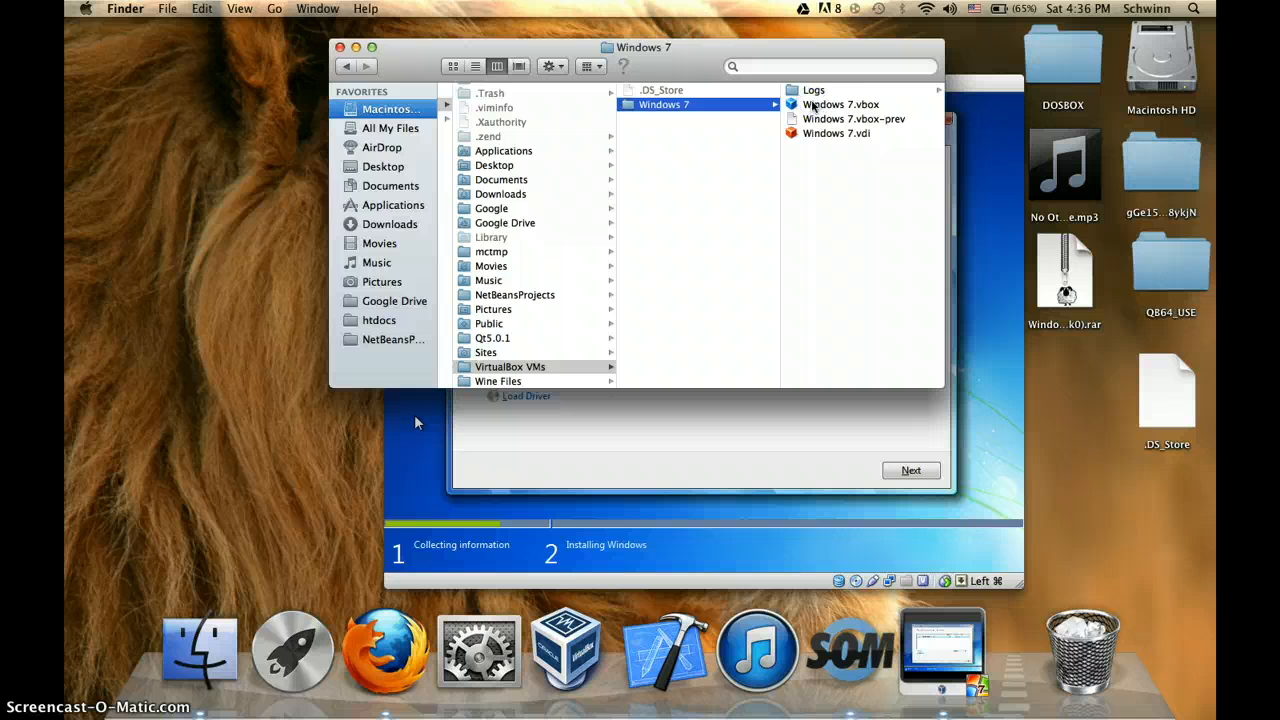
Examine Windows 7.vbox, Windows 7.vdi and the contents of VBox.log in the Logs folder, and close the Finder window
click(813, 105)
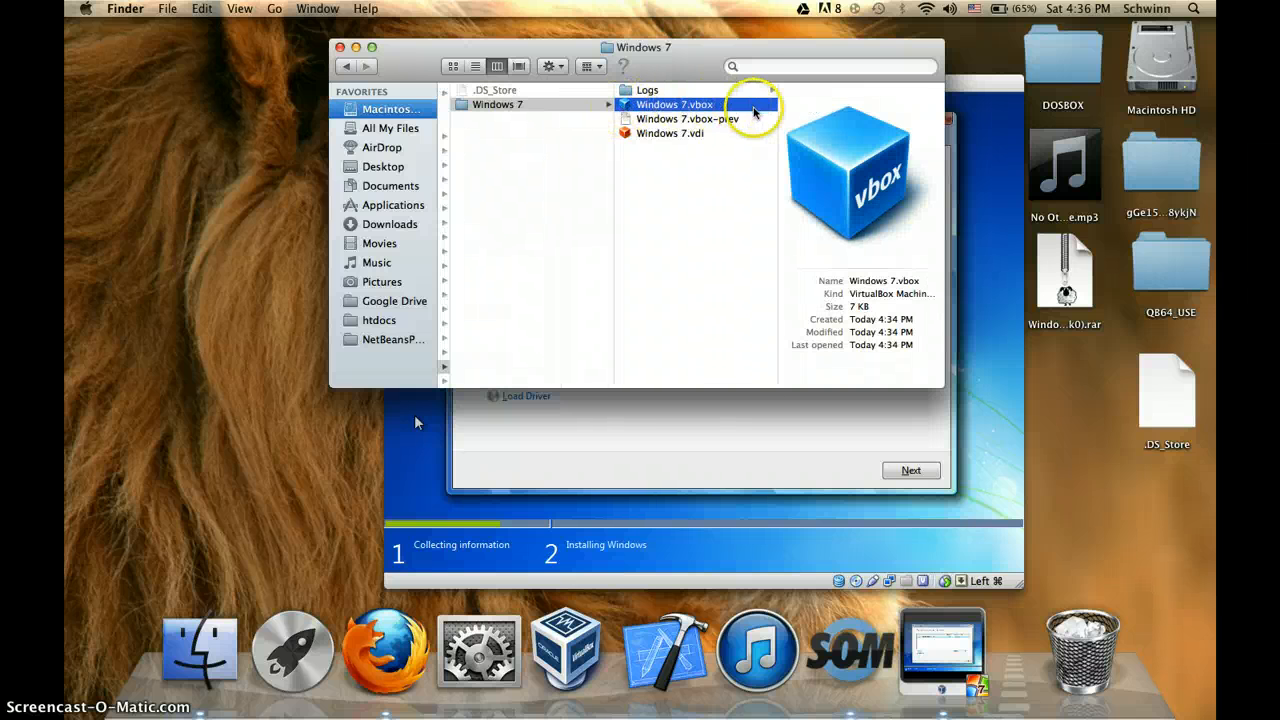
click(685, 134)
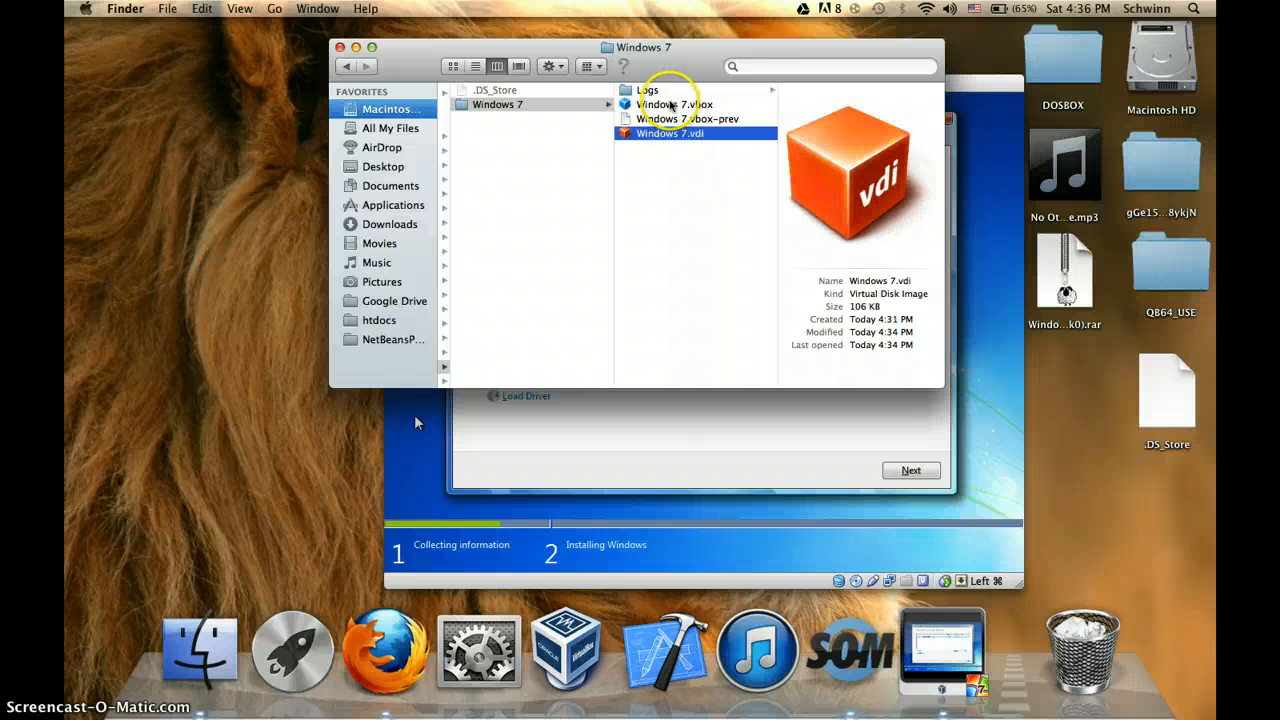
click(650, 90)
click(841, 90)
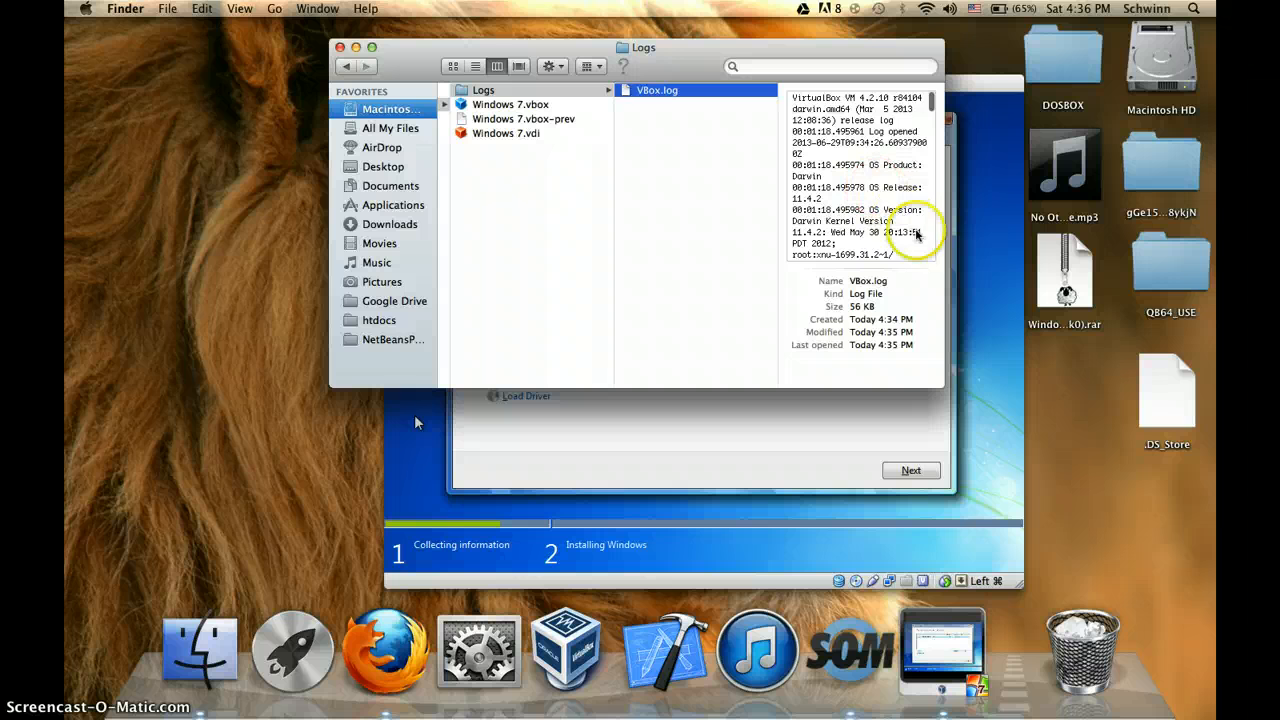
scroll(848, 233, down, 5)
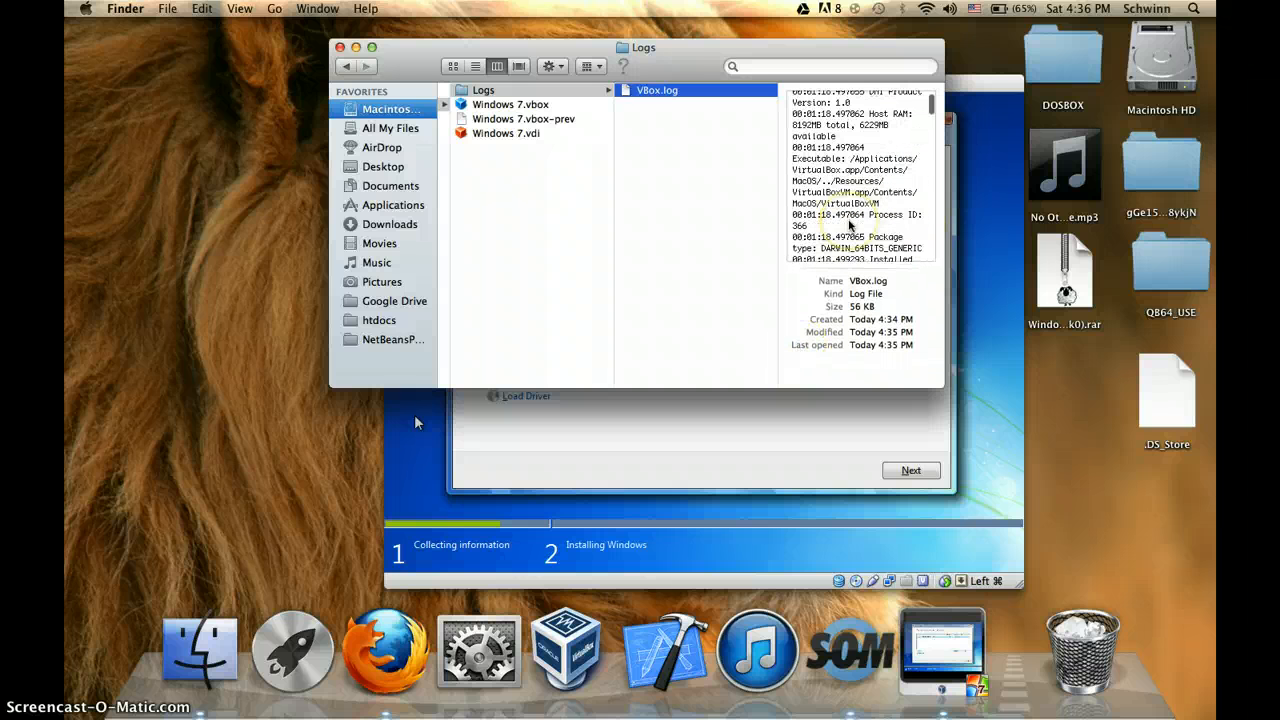
scroll(848, 225, down, 5)
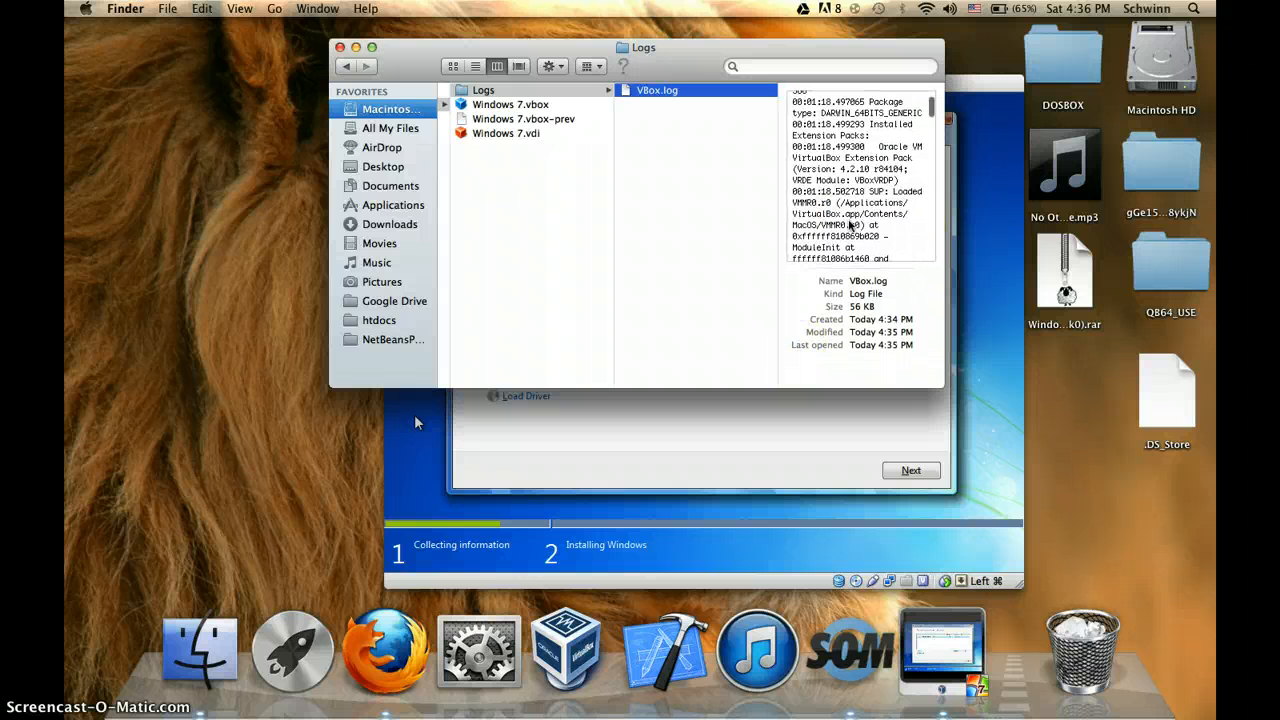
scroll(849, 225, down, 1)
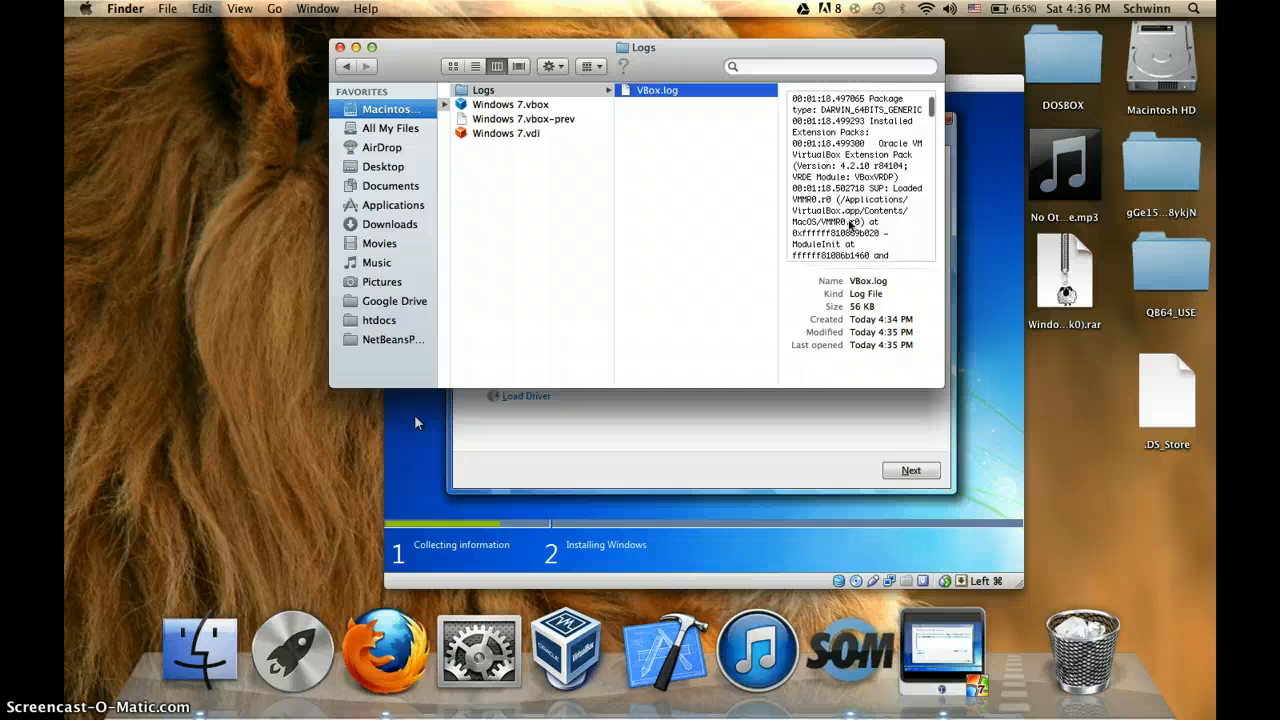
scroll(850, 224, down, 10)
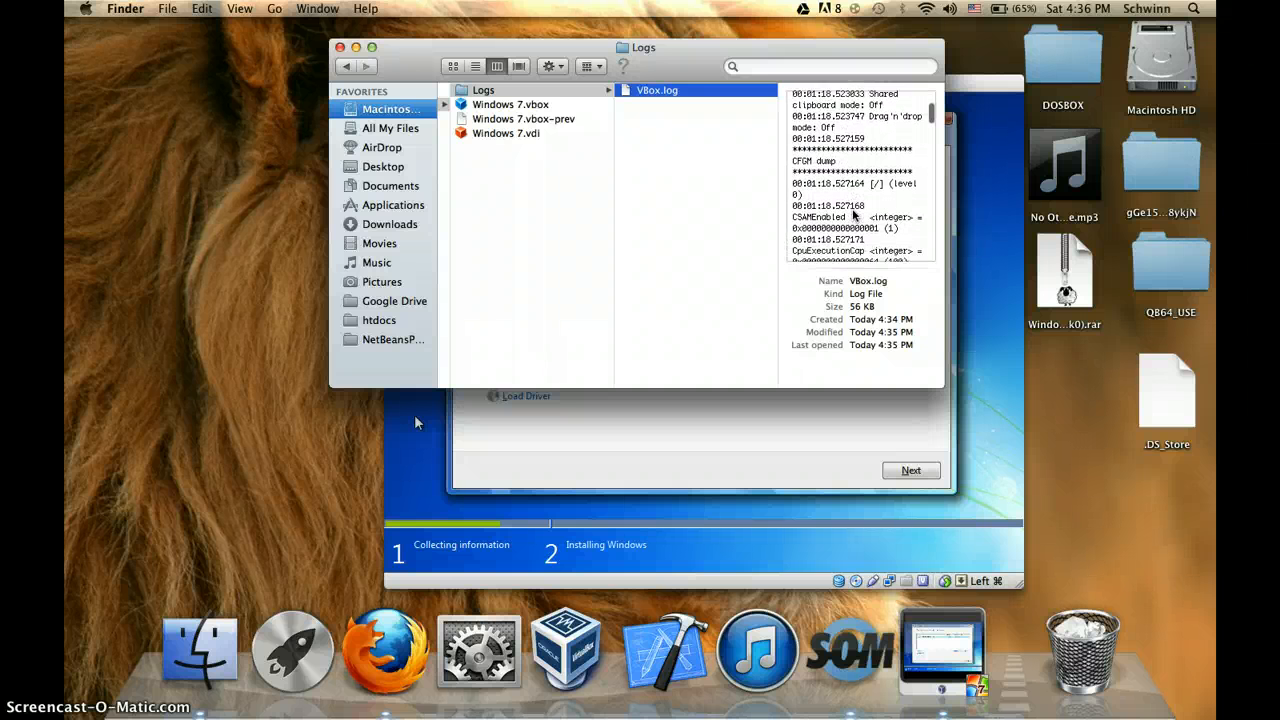
scroll(853, 212, down, 8)
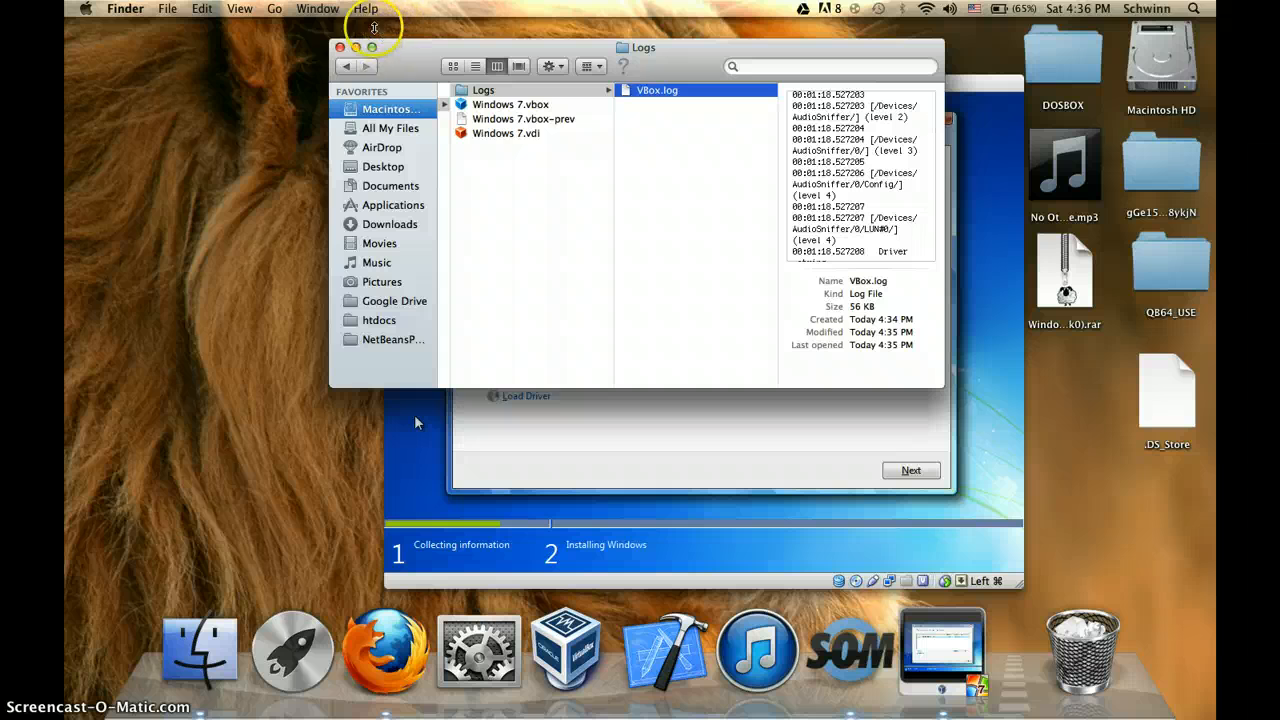
click(339, 47)
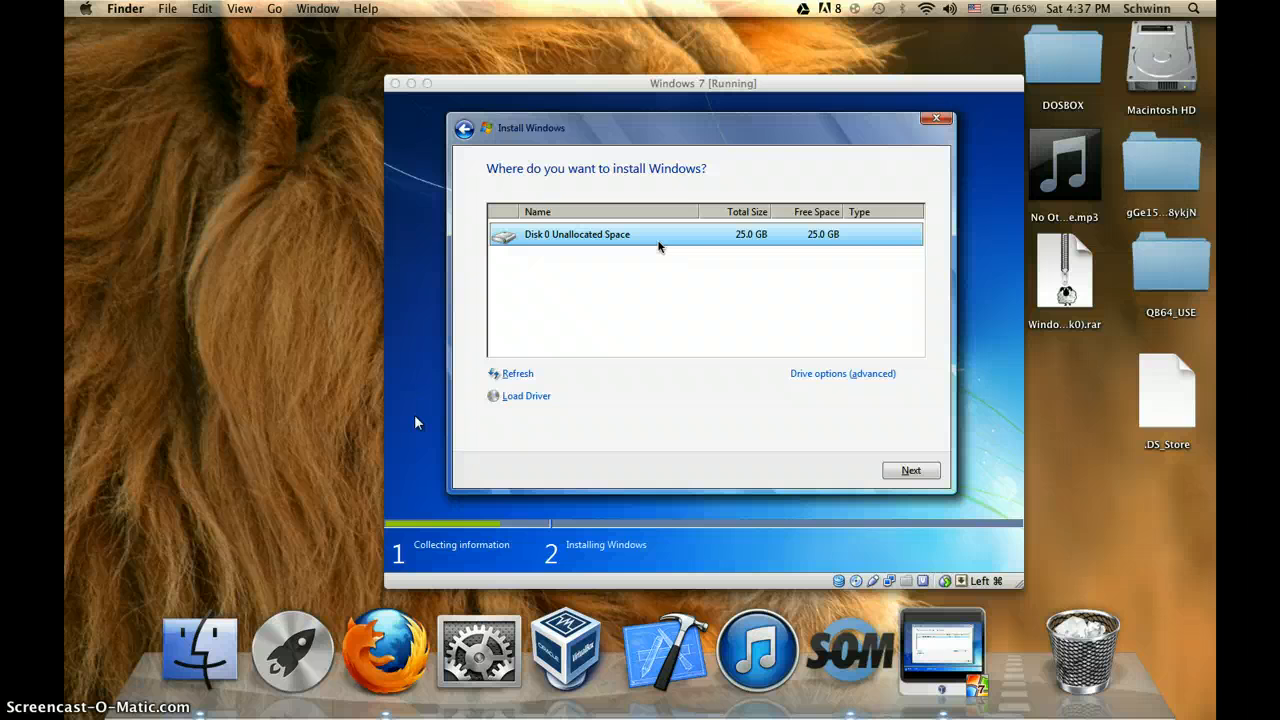
Return to the Windows 7 virtual machine and install Windows on Disk 0 Unallocated Space
click(757, 88)
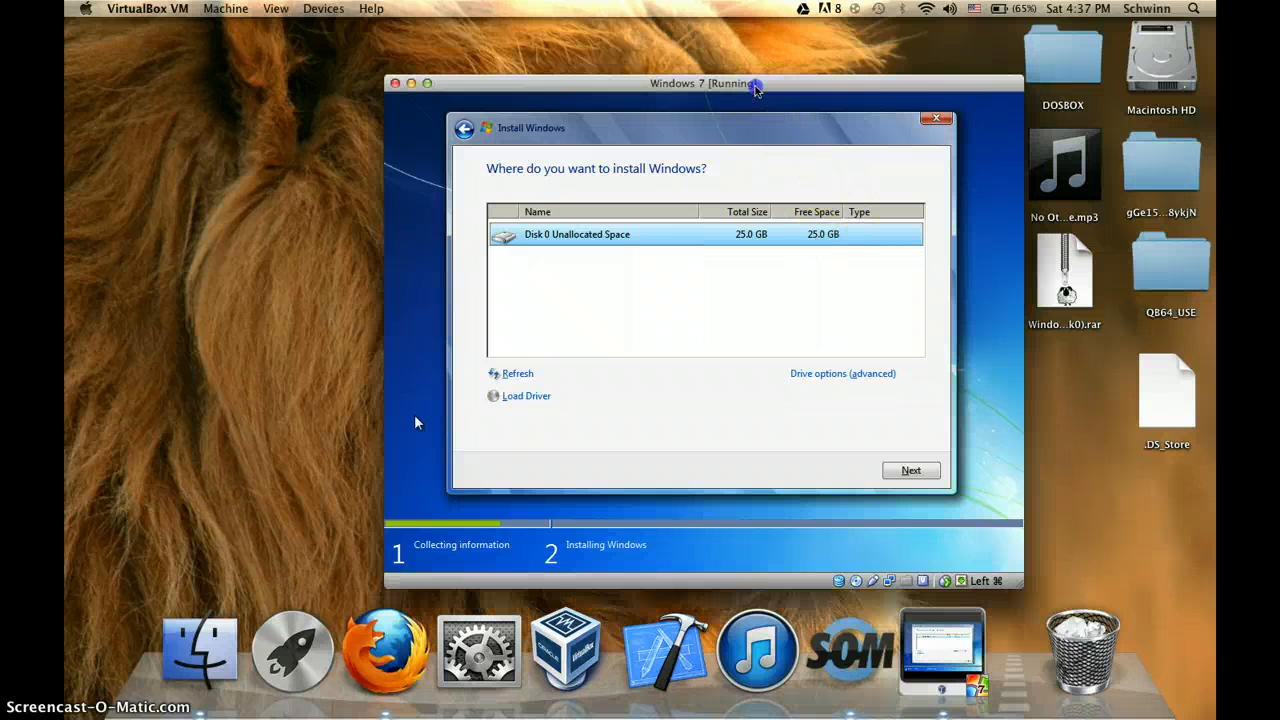
click(909, 468)
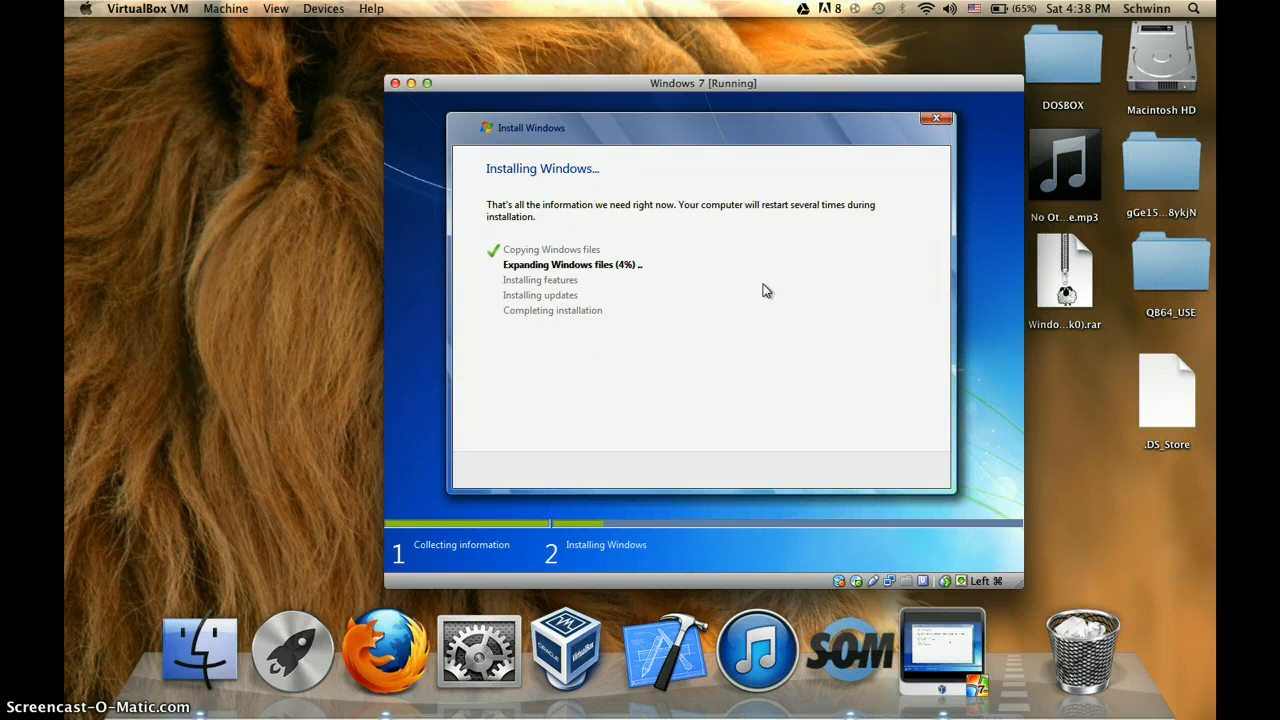
Move the Windows 7 virtual machine window higher on the desktop, and switch it to full screen and back to windowed mode
drag(642, 83, 594, 58)
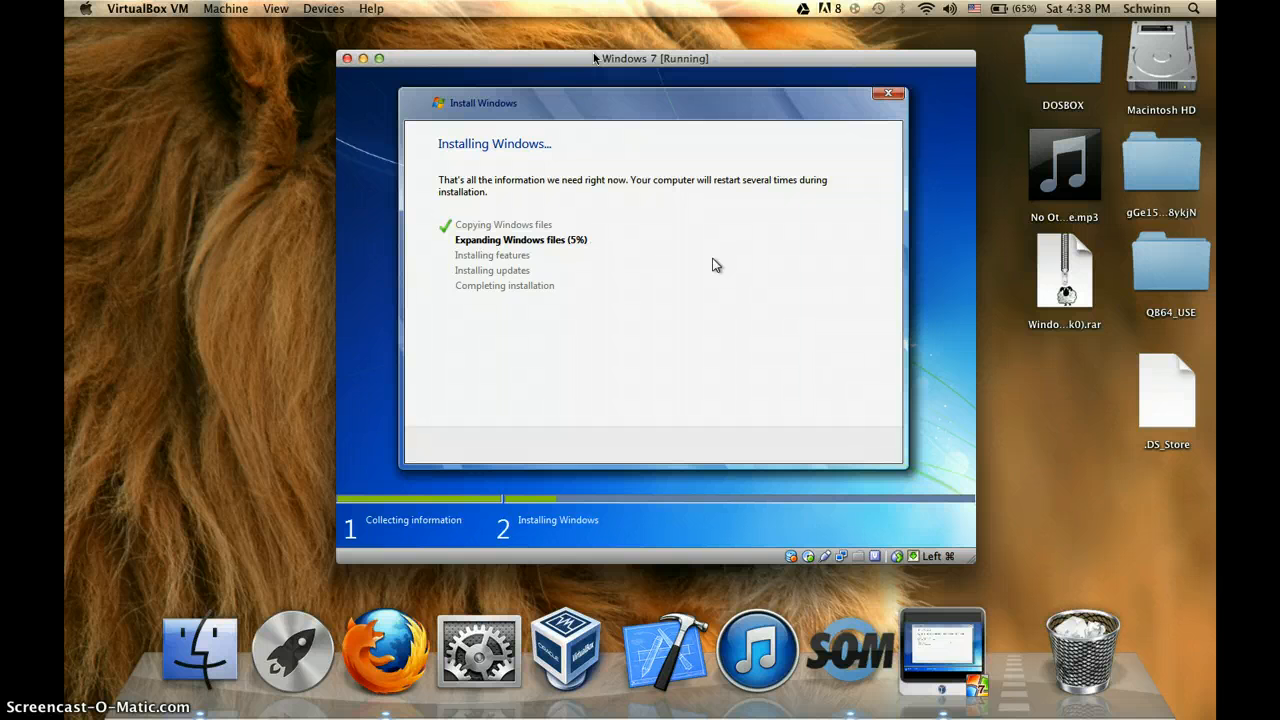
key(super+f)
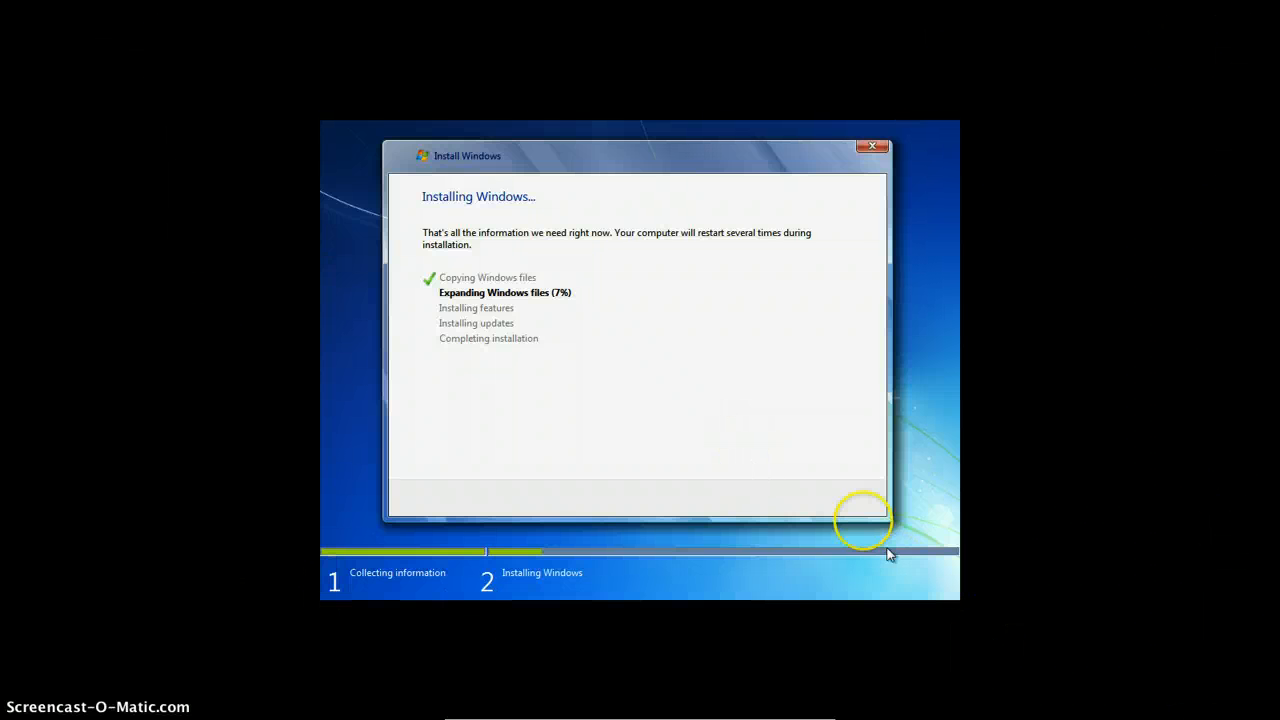
key(super+f)
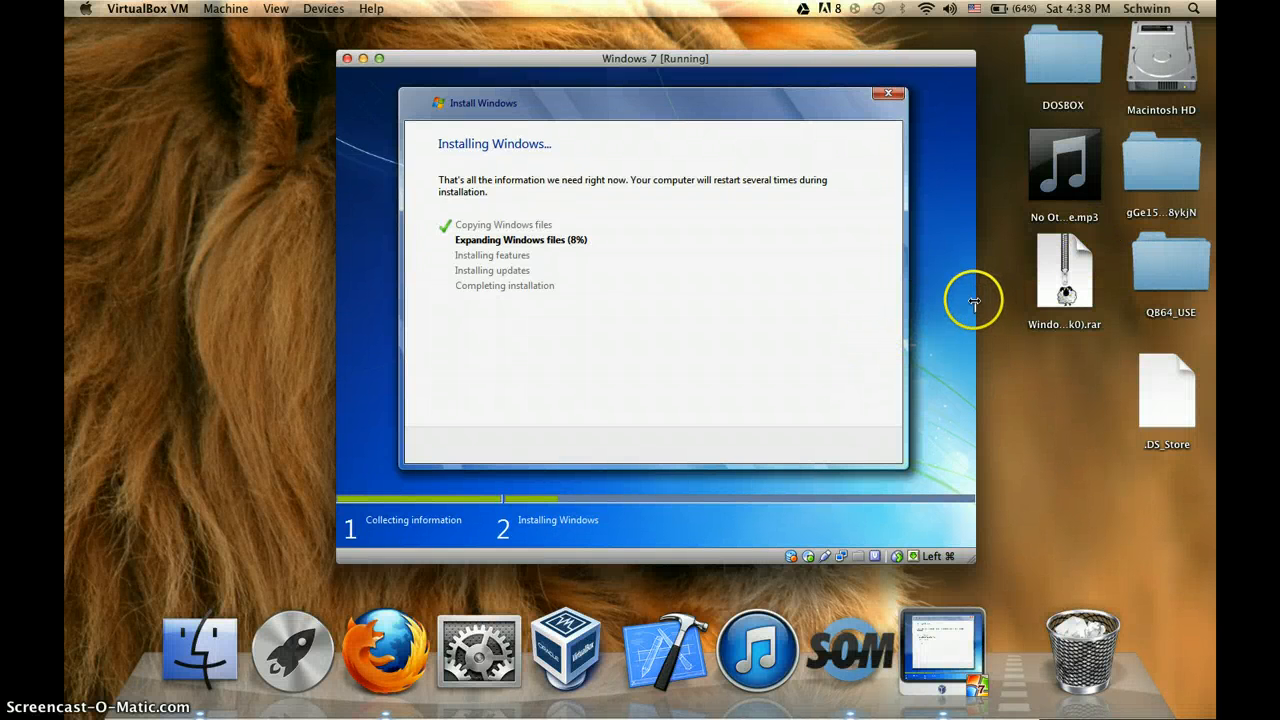
mouse_move(975, 300)
mouse_down()
mouse_move(1049, 300)
mouse_move(1214, 266)
mouse_move(977, 277)
mouse_up()
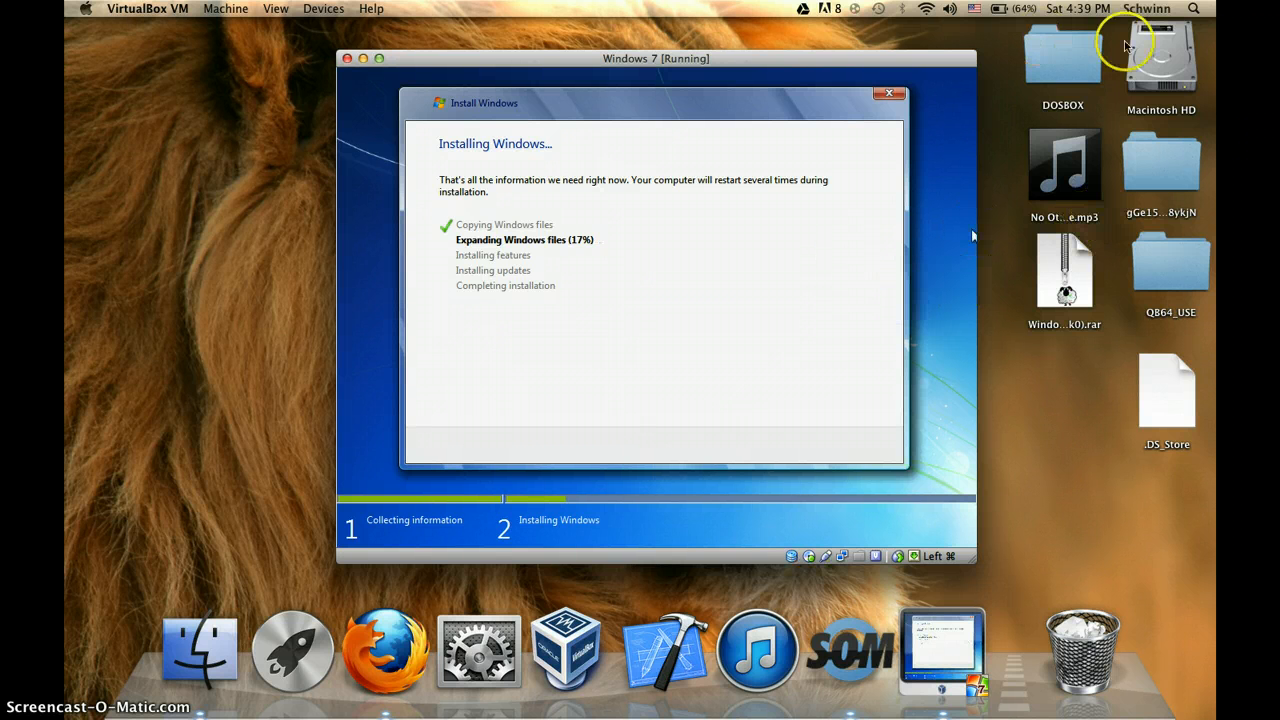
click(1072, 128)
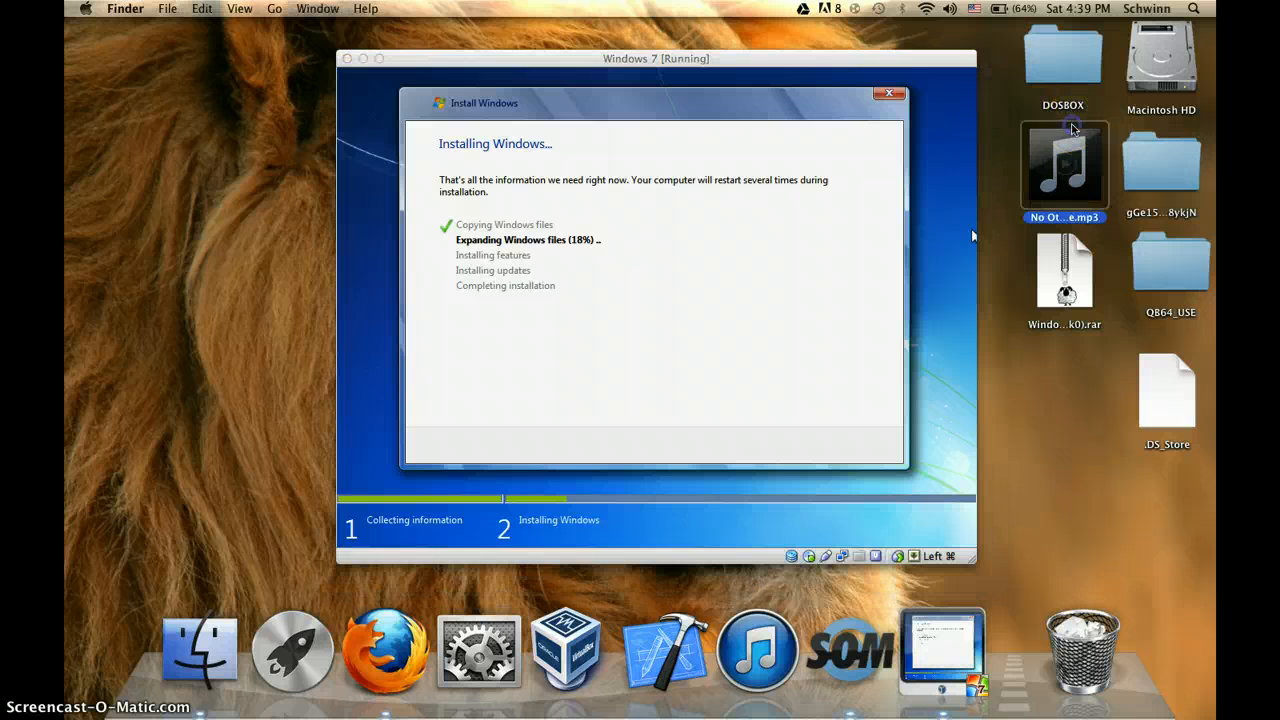
click(1055, 480)
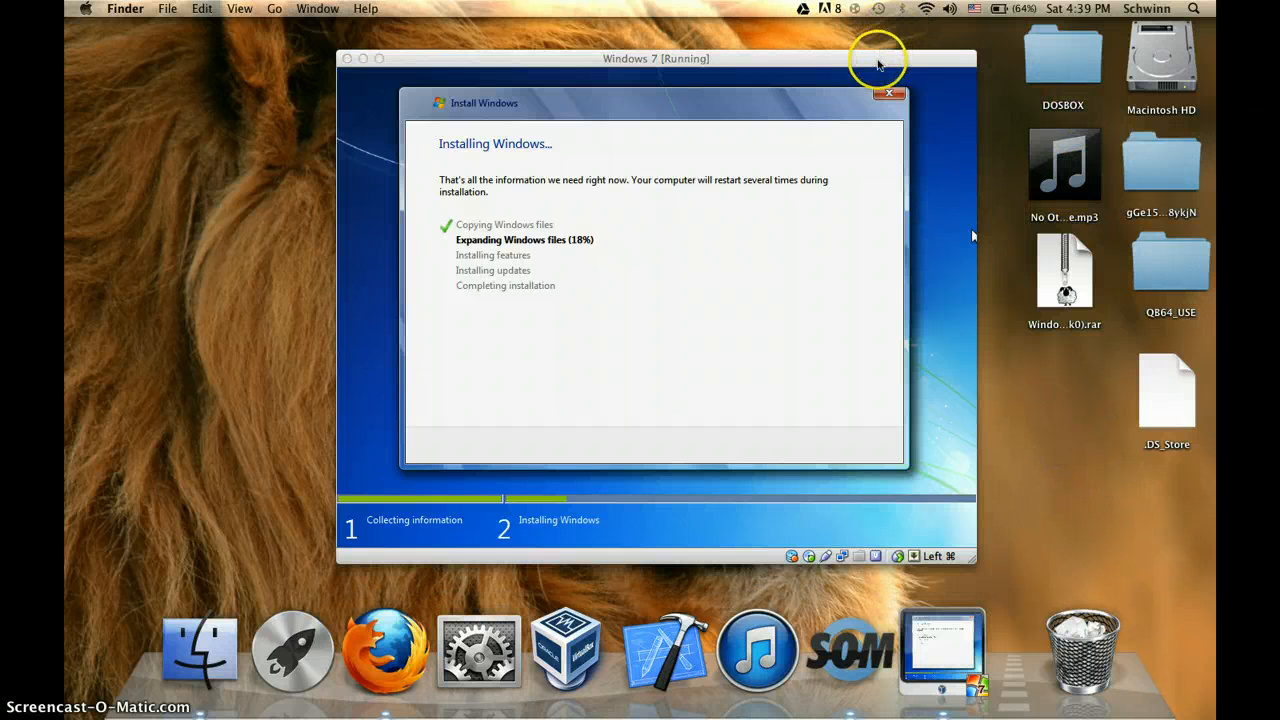
click(878, 62)
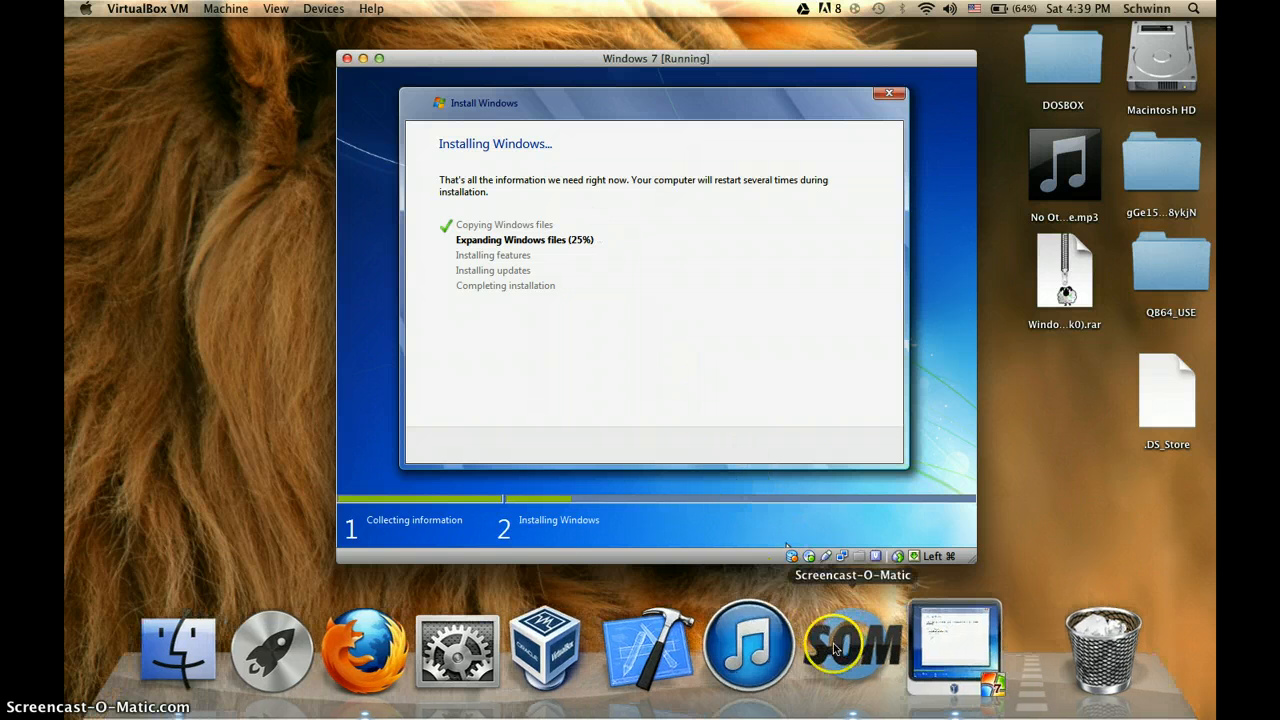
click(858, 418)
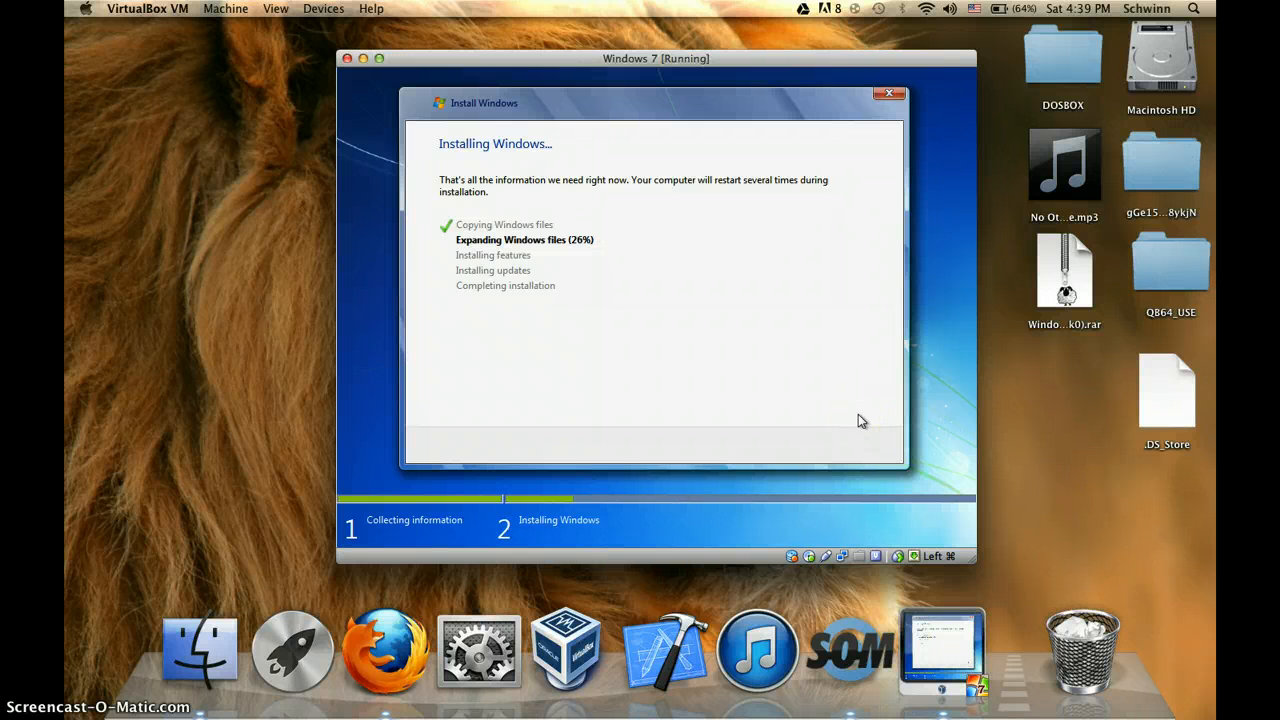
click(858, 453)
click(846, 575)
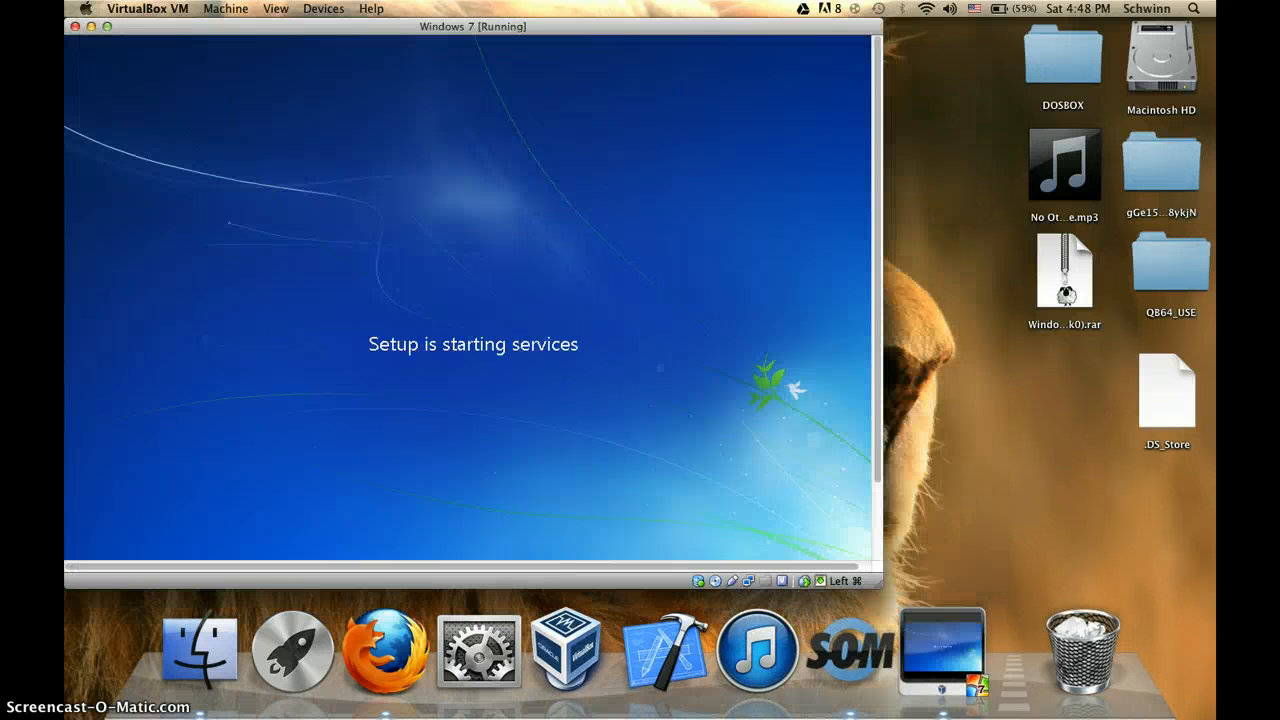
View the Windows installation progress in full screen and return the virtual machine to windowed mode
key(super+f)
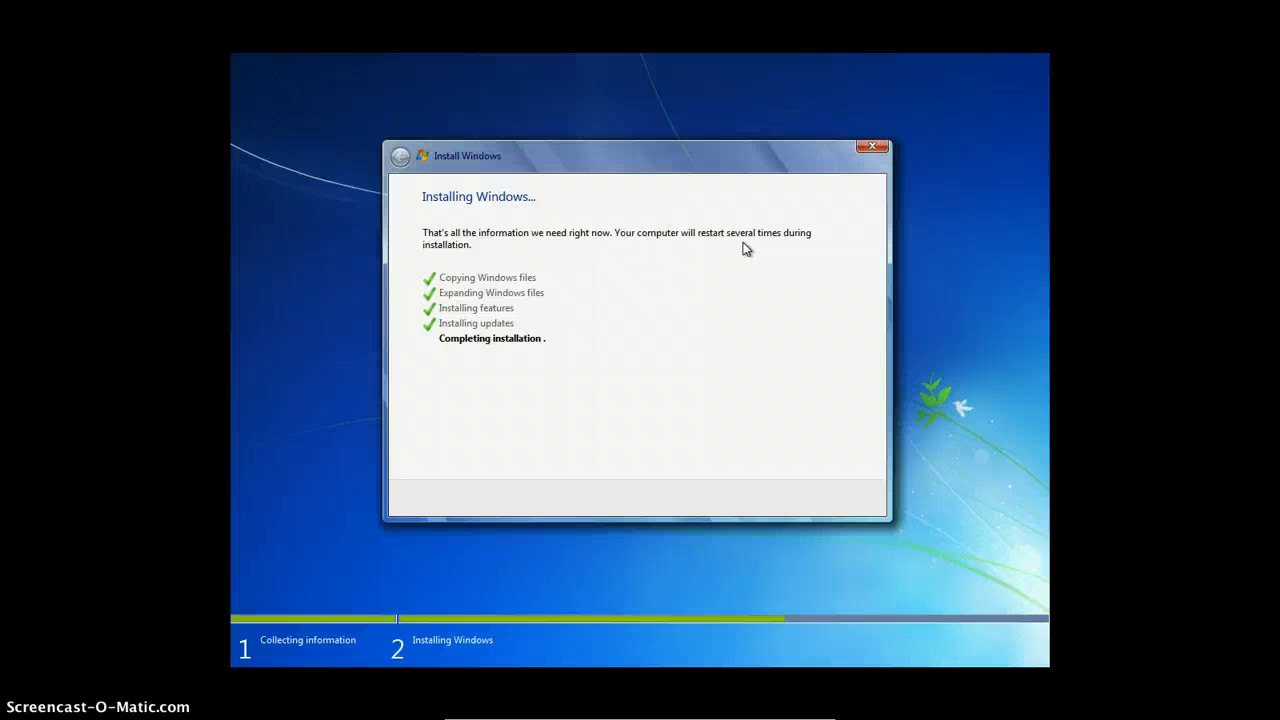
key(super+f)
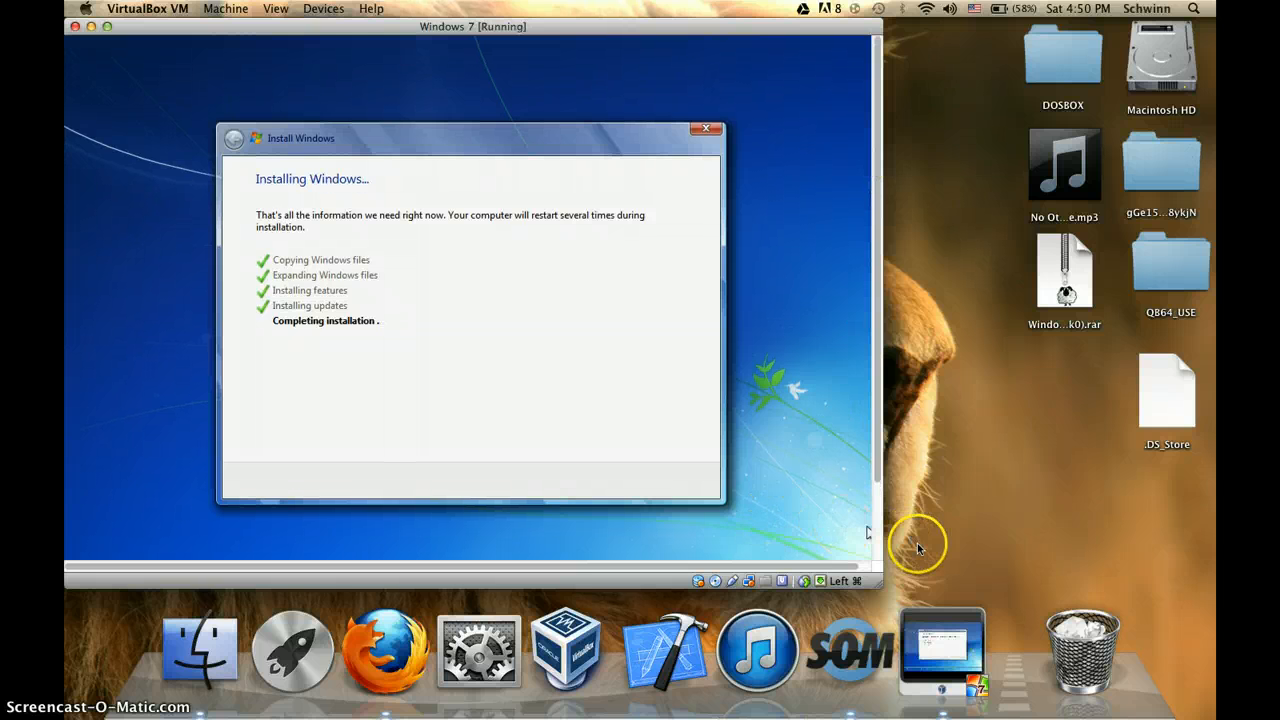
click(862, 655)
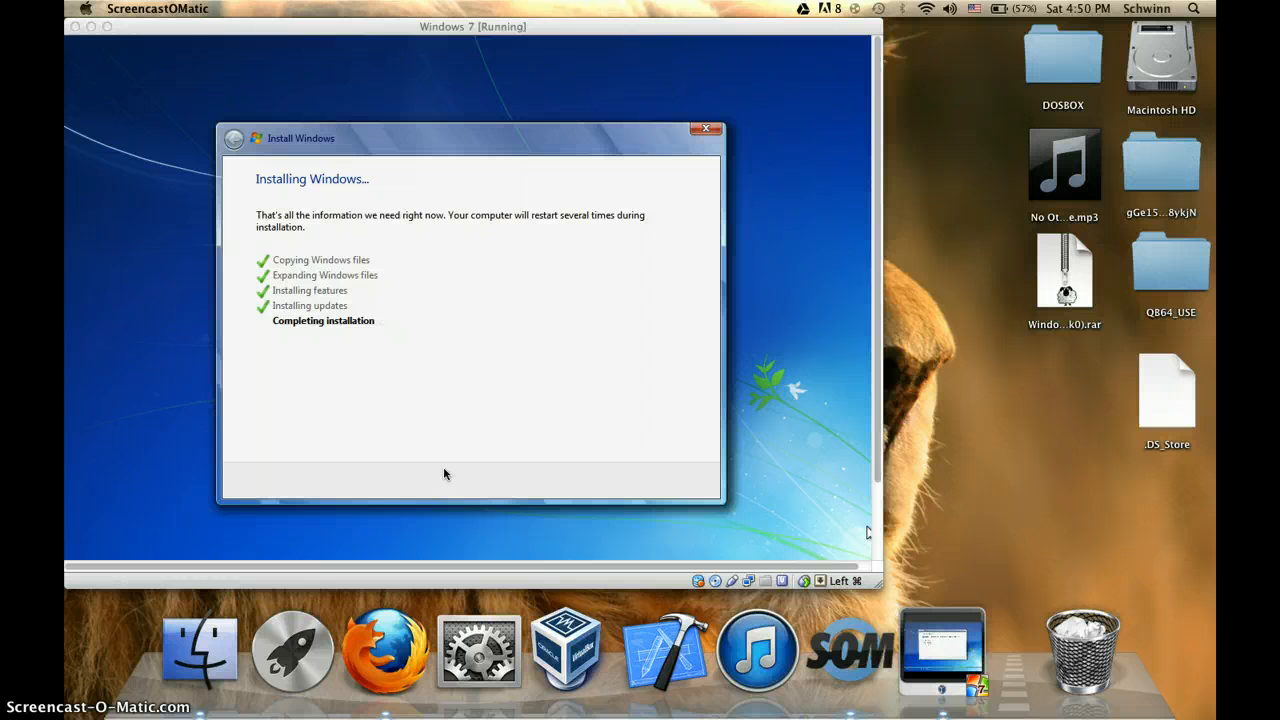
click(871, 228)
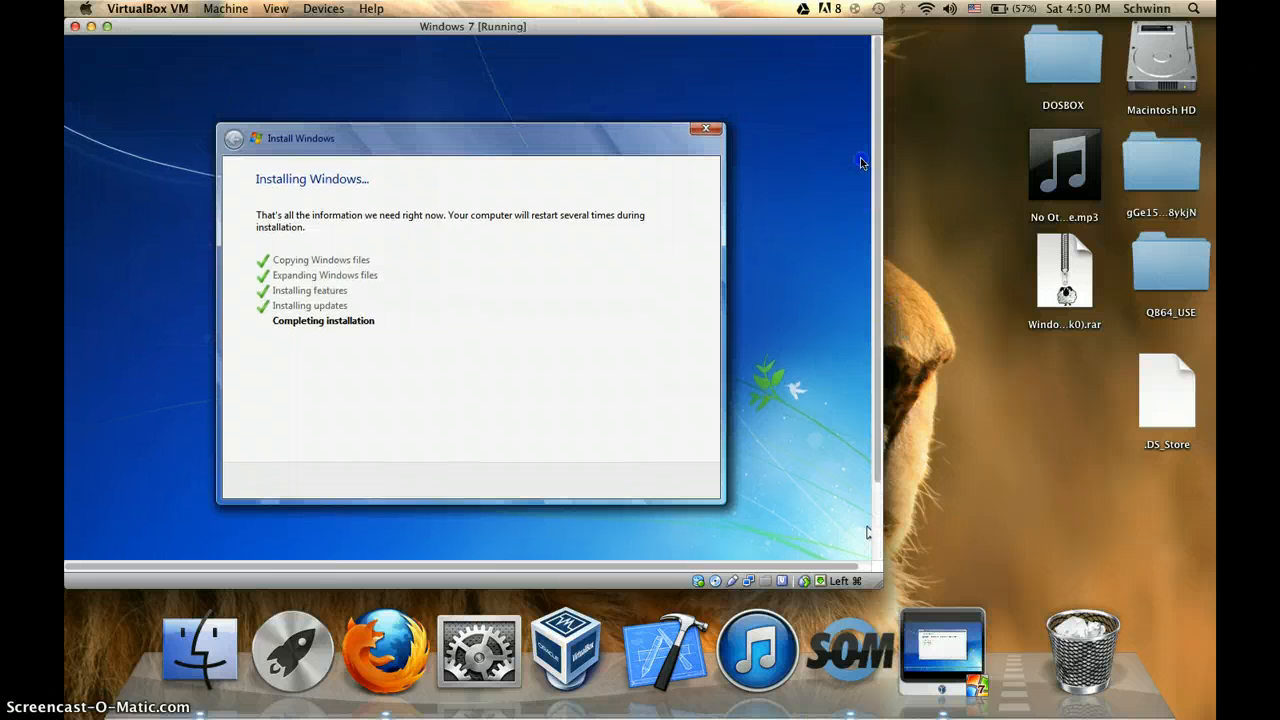